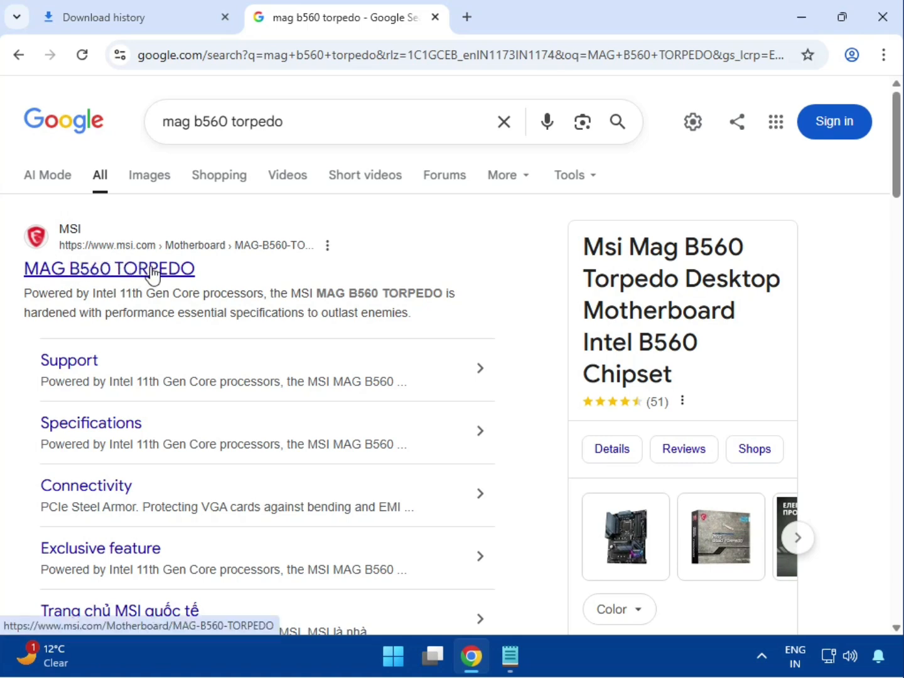
Open the MAG B560 TORPEDO product page from the search results and go to its support section.
left_click(133, 268)
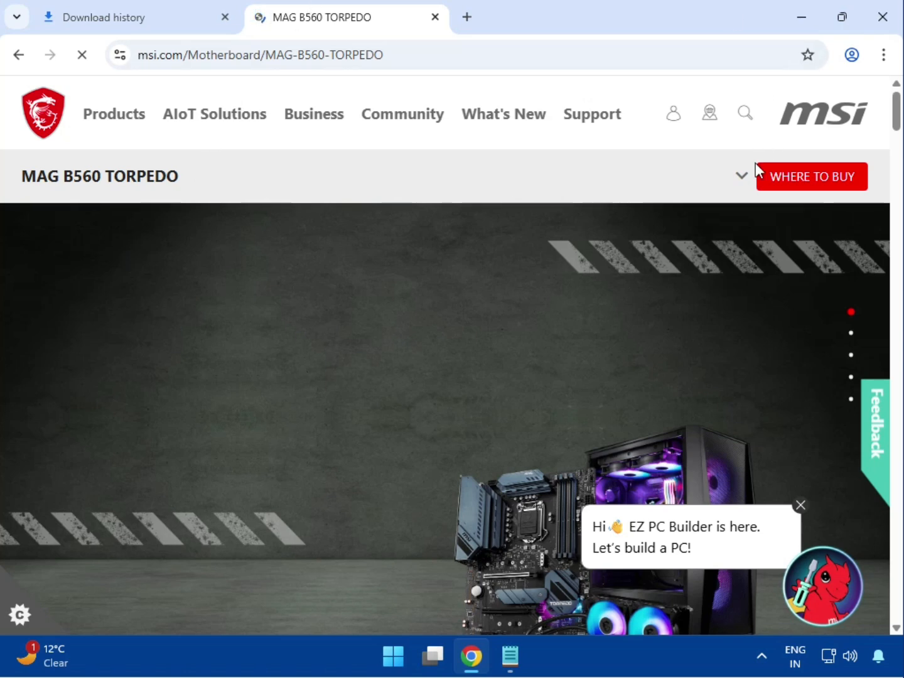
left_click(740, 183)
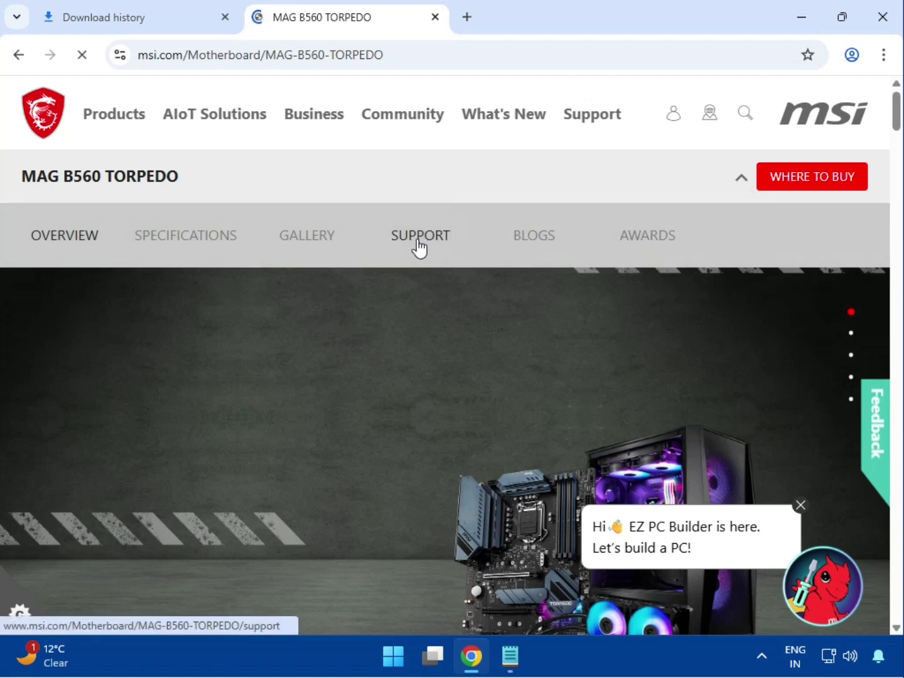
left_click(422, 240)
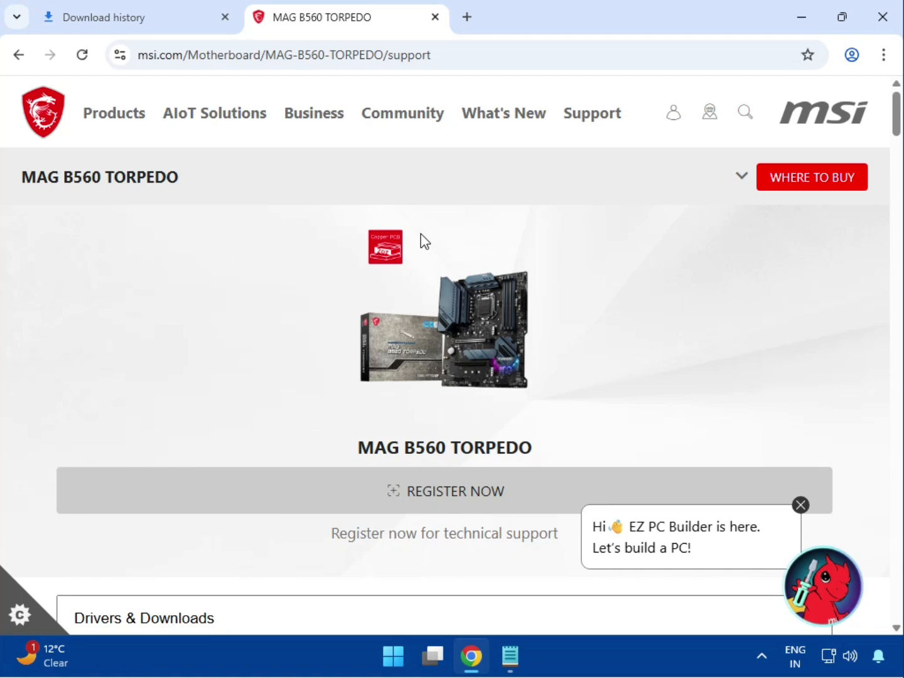
Show the Driver downloads for the motherboard and choose Win11 64 as the operating system.
scroll(371, 404, "down", 4)
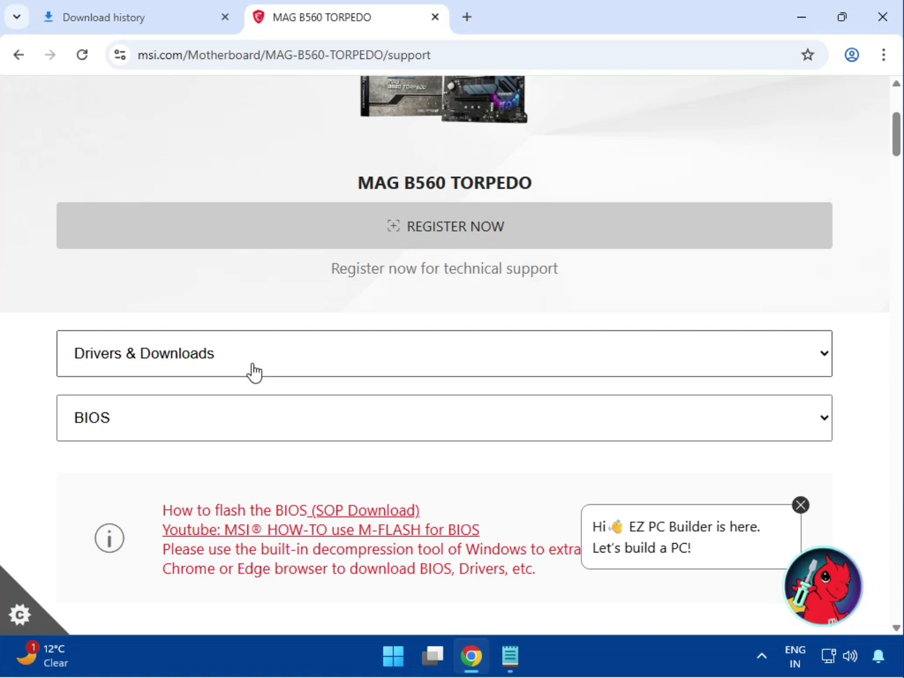
left_click(254, 372)
left_click(254, 371)
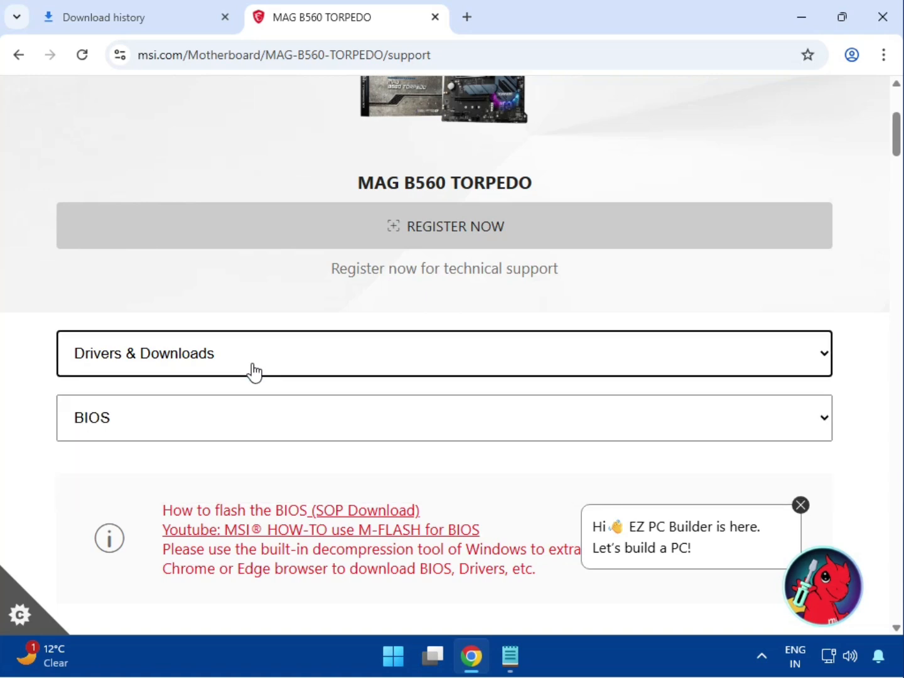
left_click(234, 422)
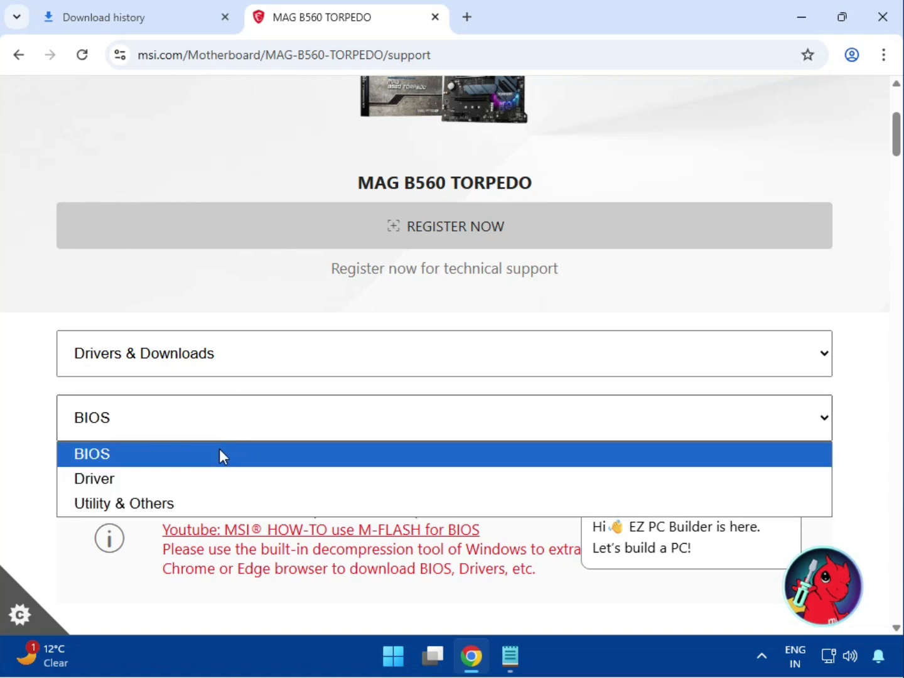
left_click(199, 487)
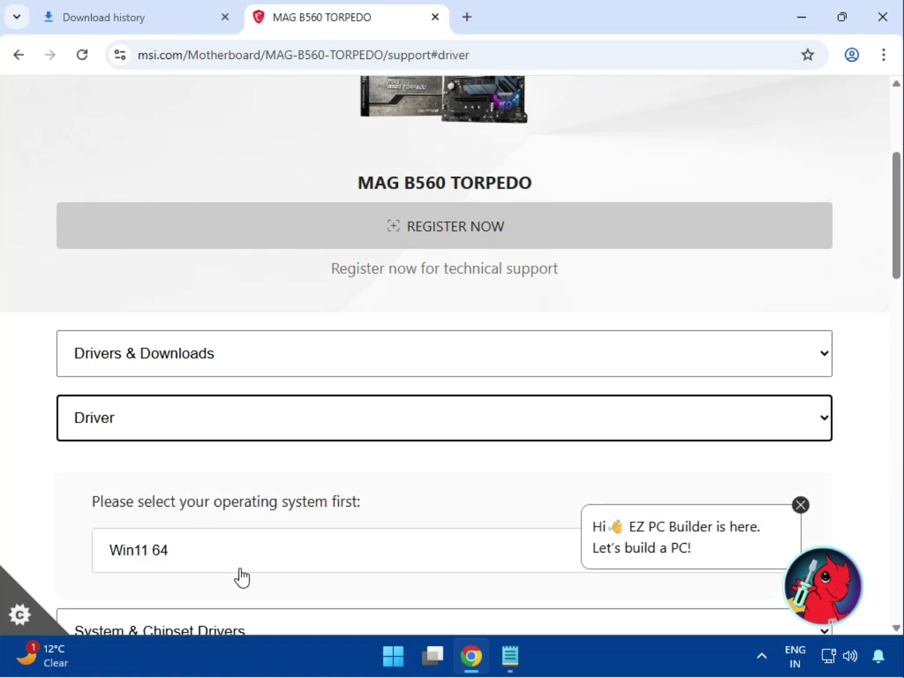
scroll(241, 578, "down", 3)
left_click(200, 380)
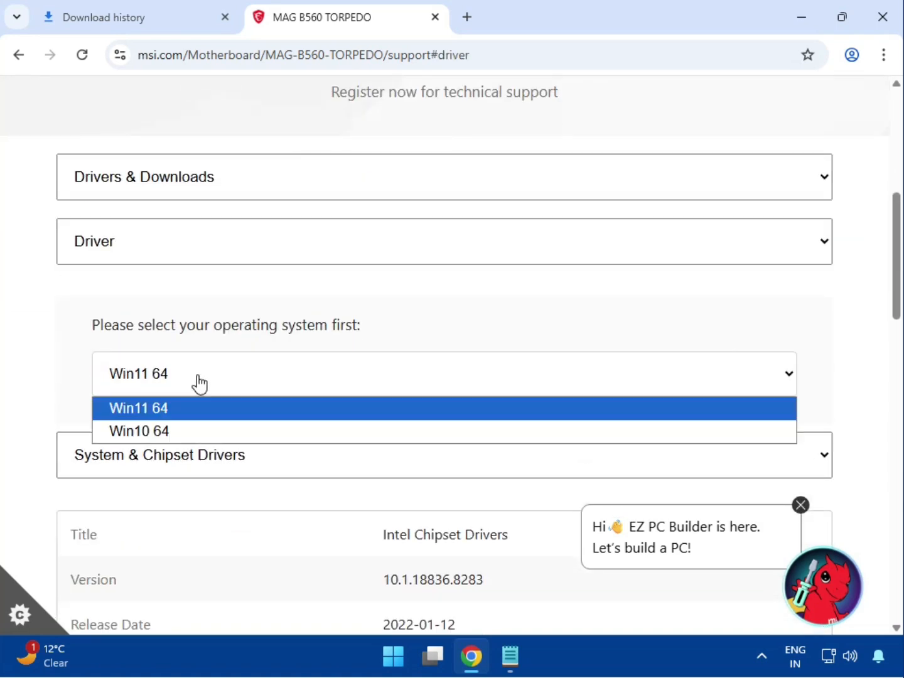
left_click(181, 419)
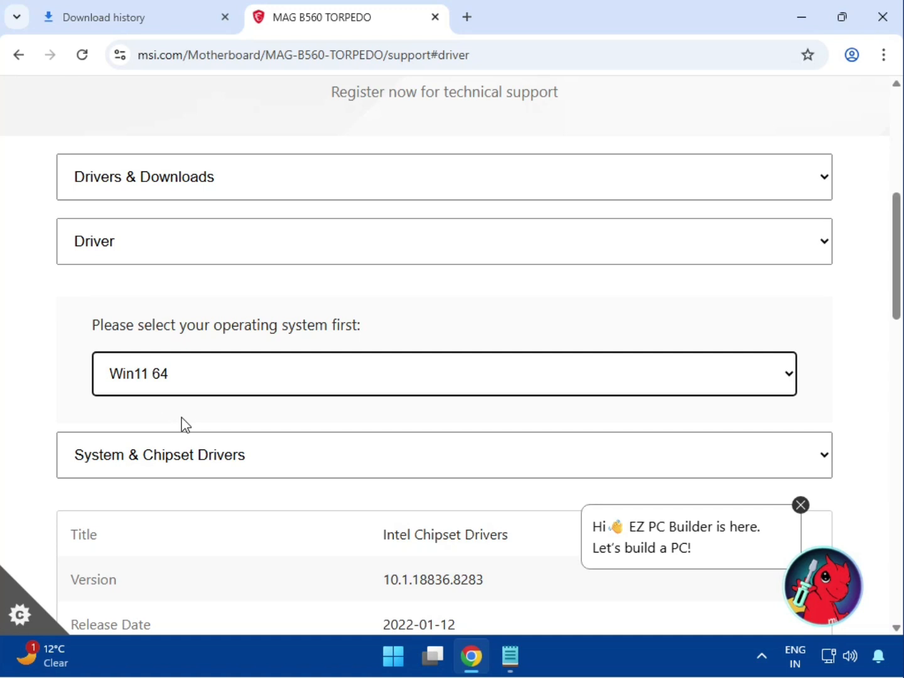
Download the Intel Chipset Drivers from the System & Chipset Drivers category.
scroll(182, 425, "down", 1)
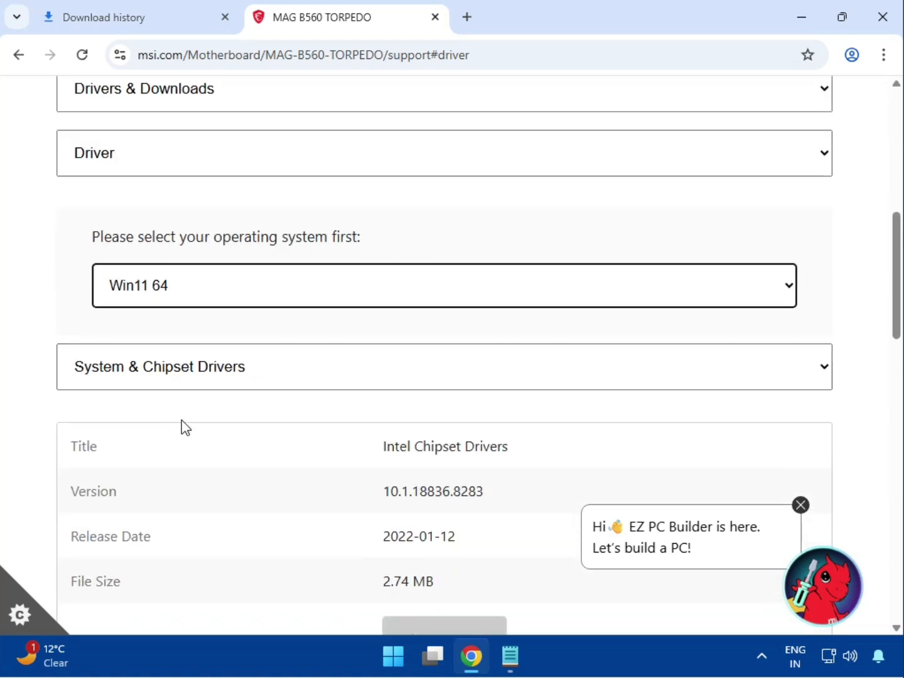
left_click(191, 370)
left_click(193, 374)
scroll(369, 381, "down", 2)
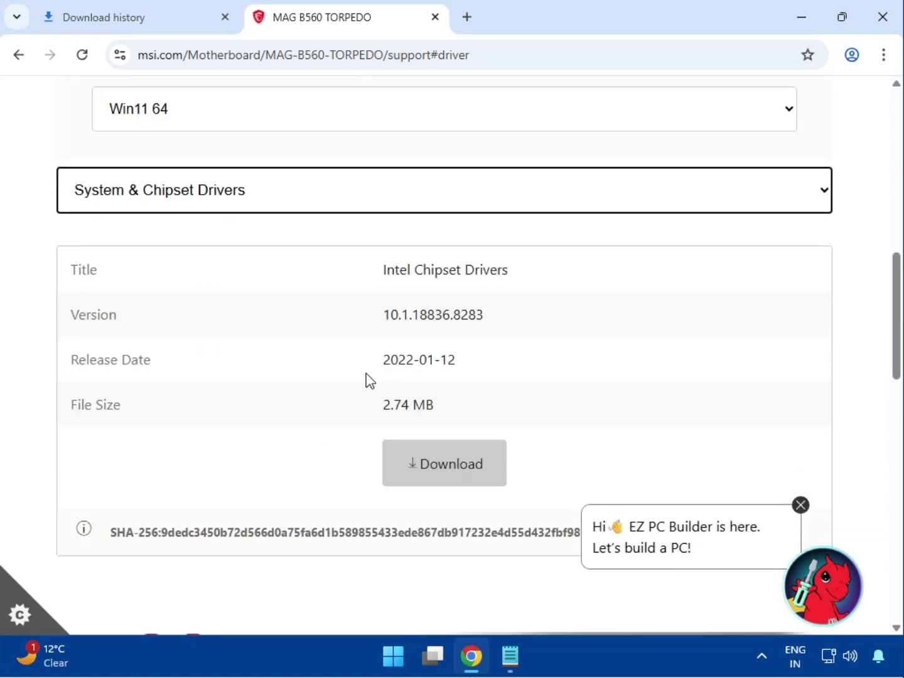
left_click_drag(384, 272, 509, 271)
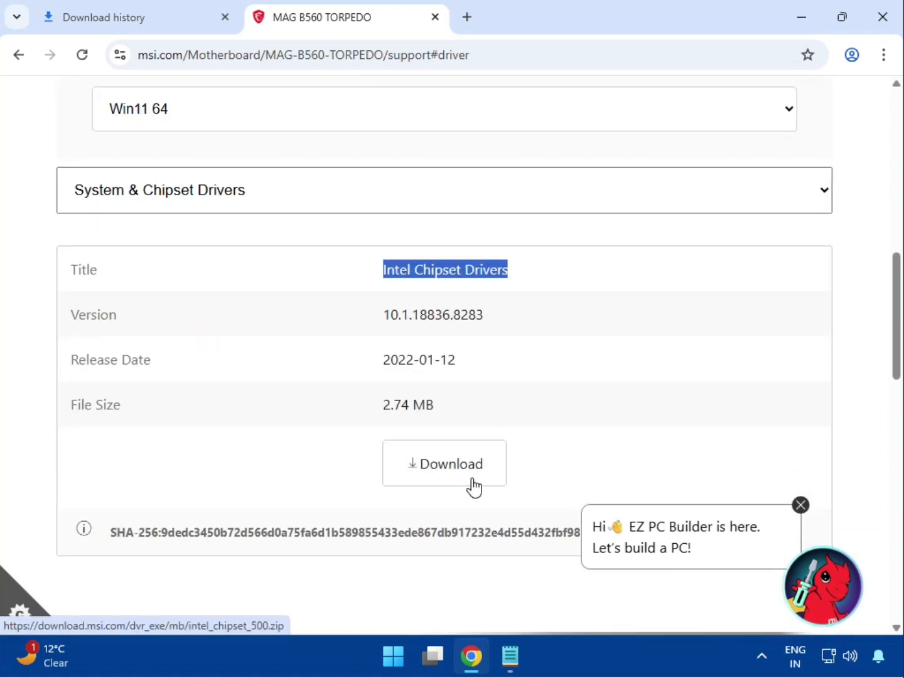
left_click(471, 484)
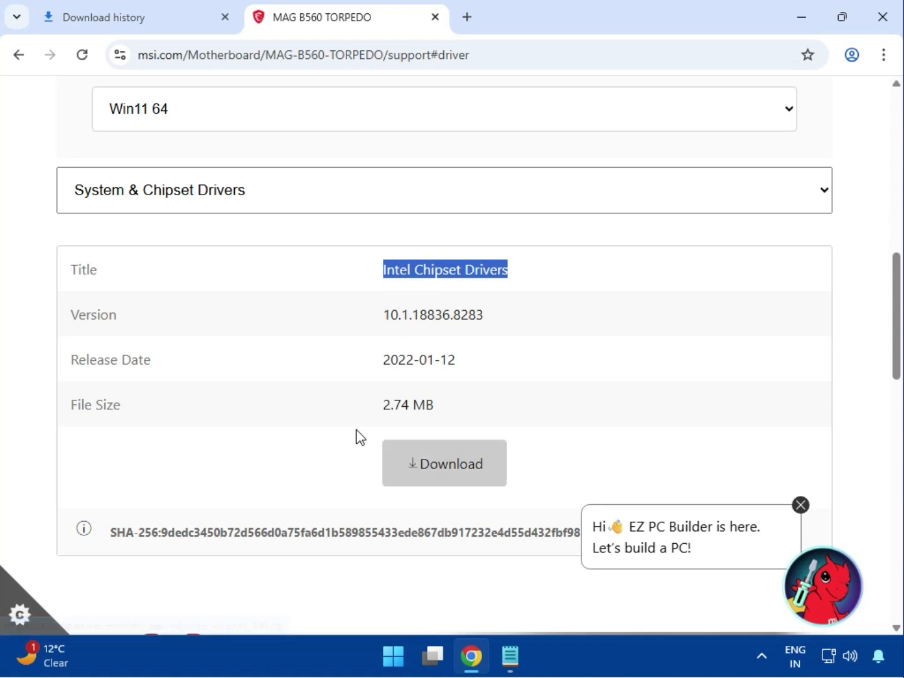
Switch to the On-Board VGA Drivers category and download the Intel VGA Driver.
left_click(155, 207)
left_click(168, 253)
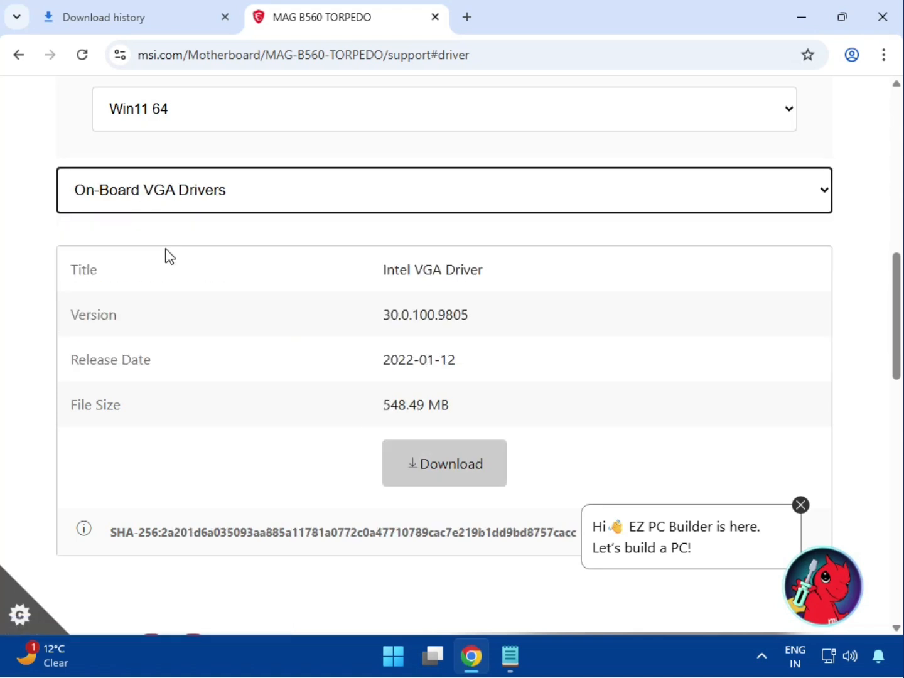
left_click_drag(411, 269, 521, 287)
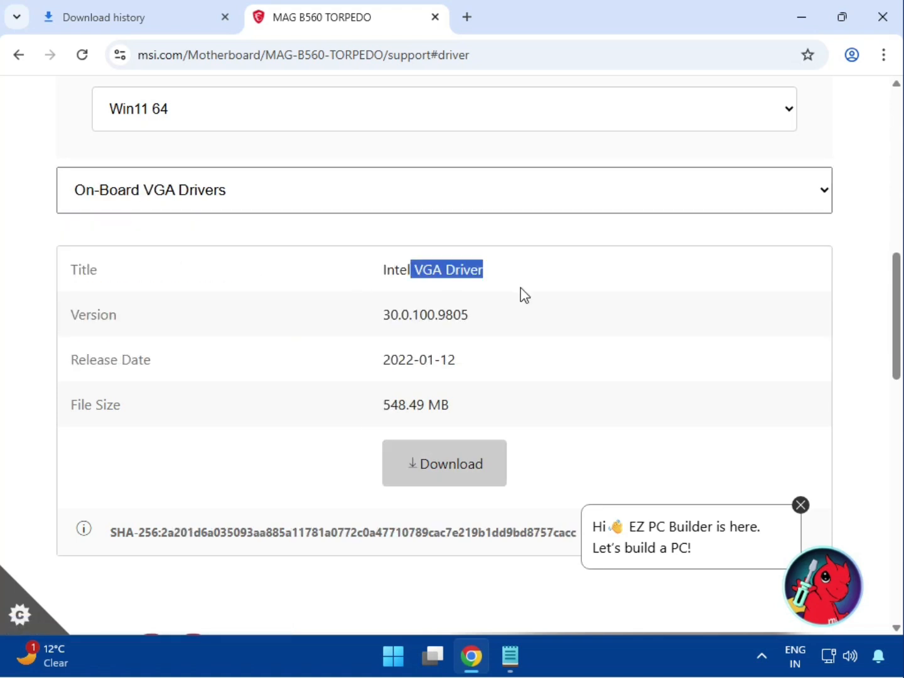
left_click(413, 483)
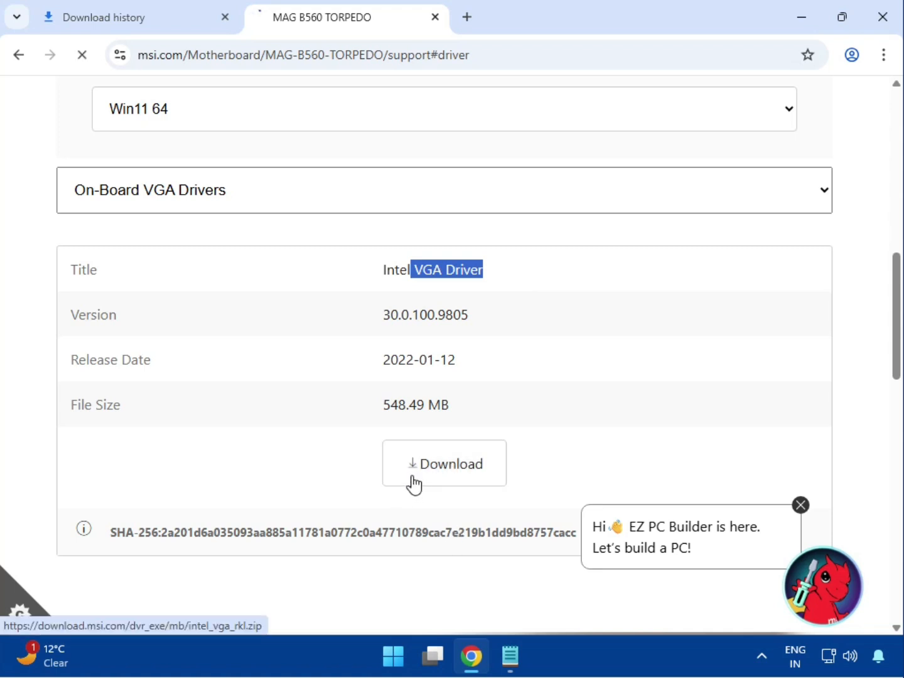
Switch to the On-Board Audio Drivers category and highlight the Realtek HD Universal Driver title.
left_click(121, 207)
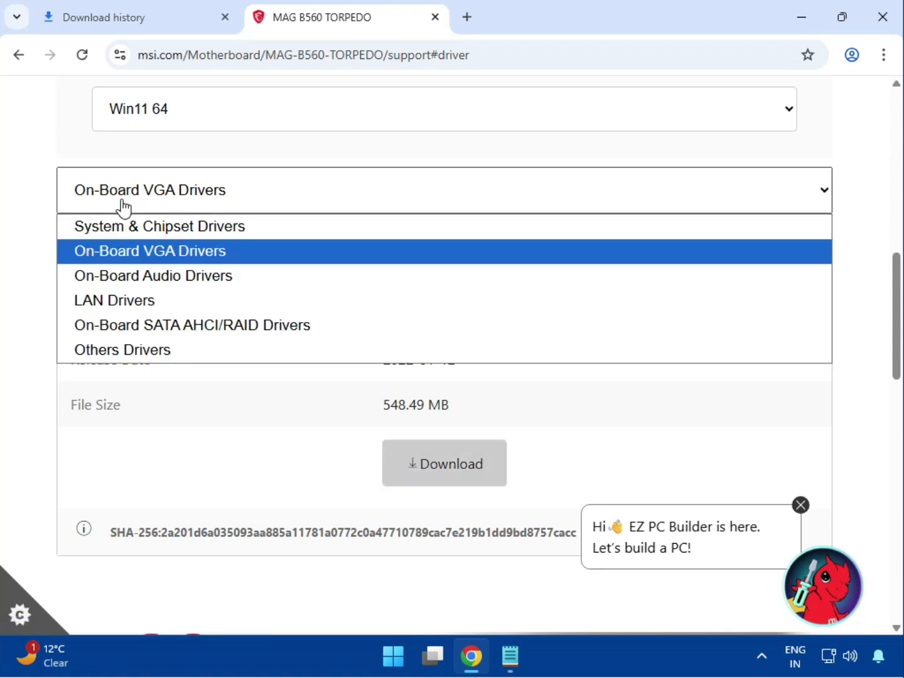
left_click(139, 271)
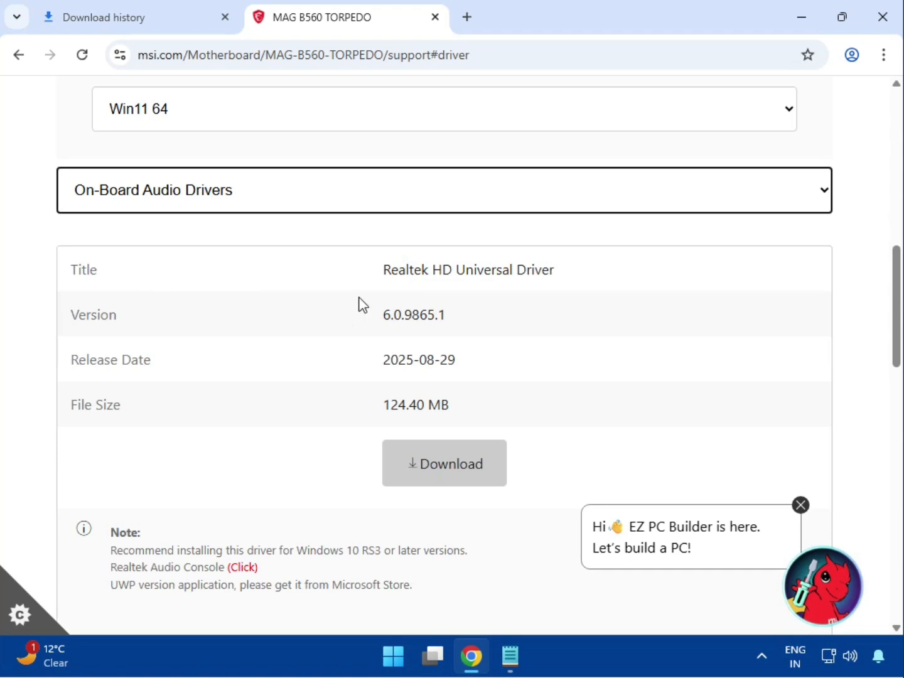
left_click_drag(405, 263, 556, 270)
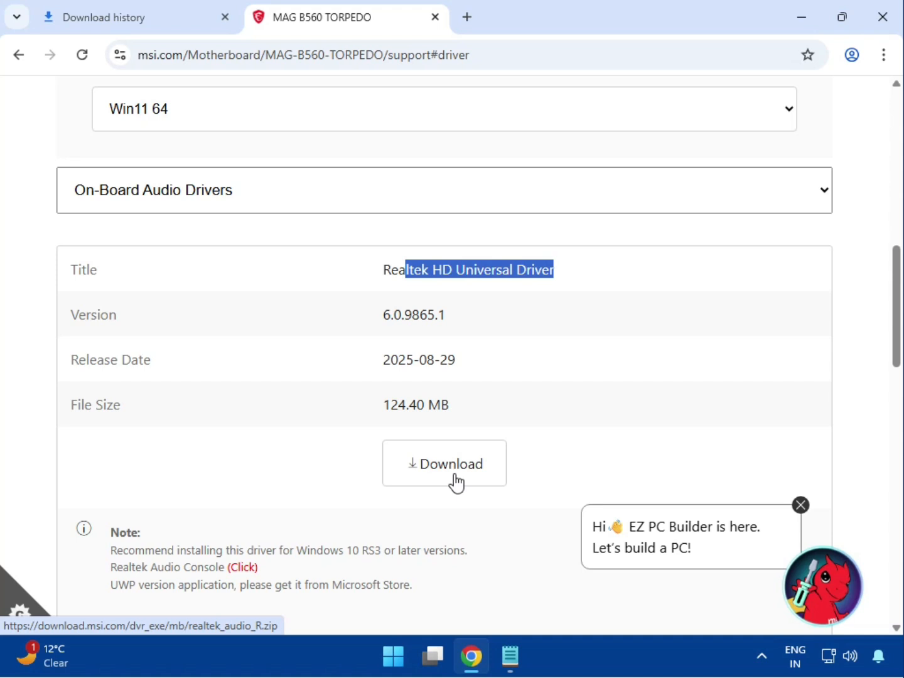
Switch to the LAN Drivers category and highlight the Realtek PCI-E Ethernet Drivers title.
left_click(228, 178)
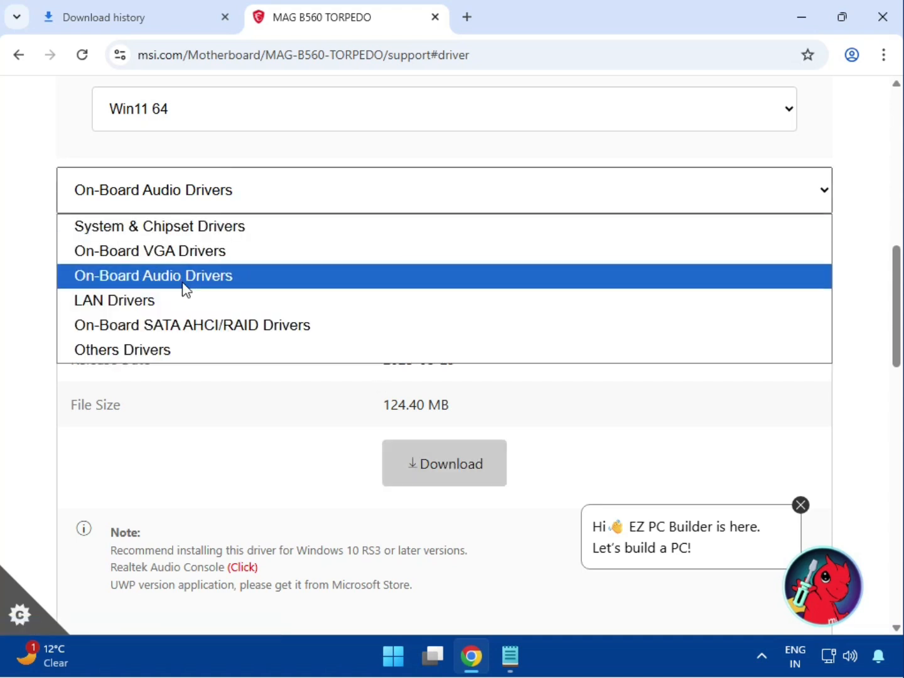
left_click(160, 303)
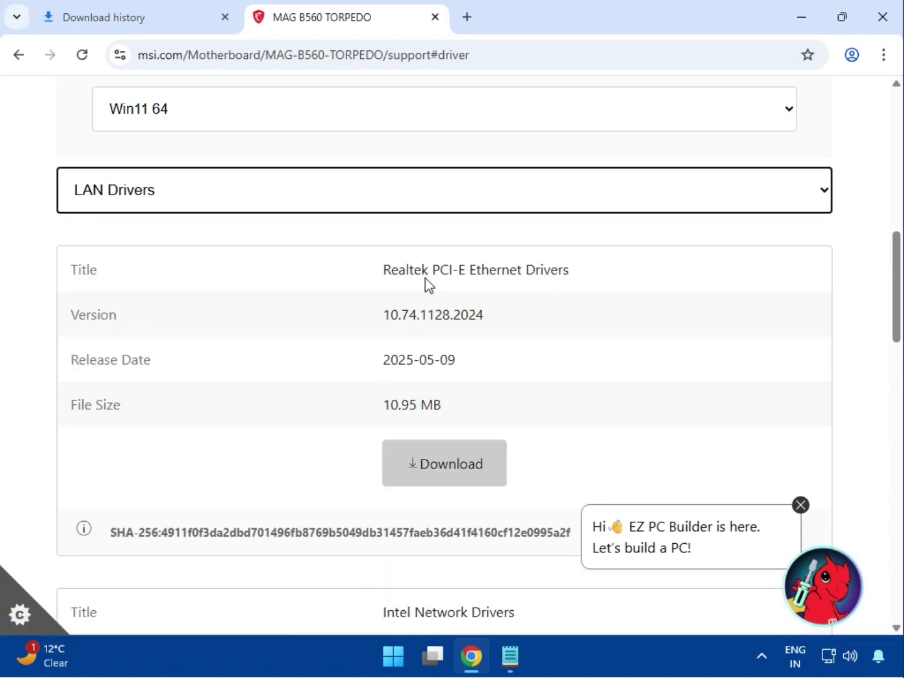
left_click_drag(425, 279, 587, 276)
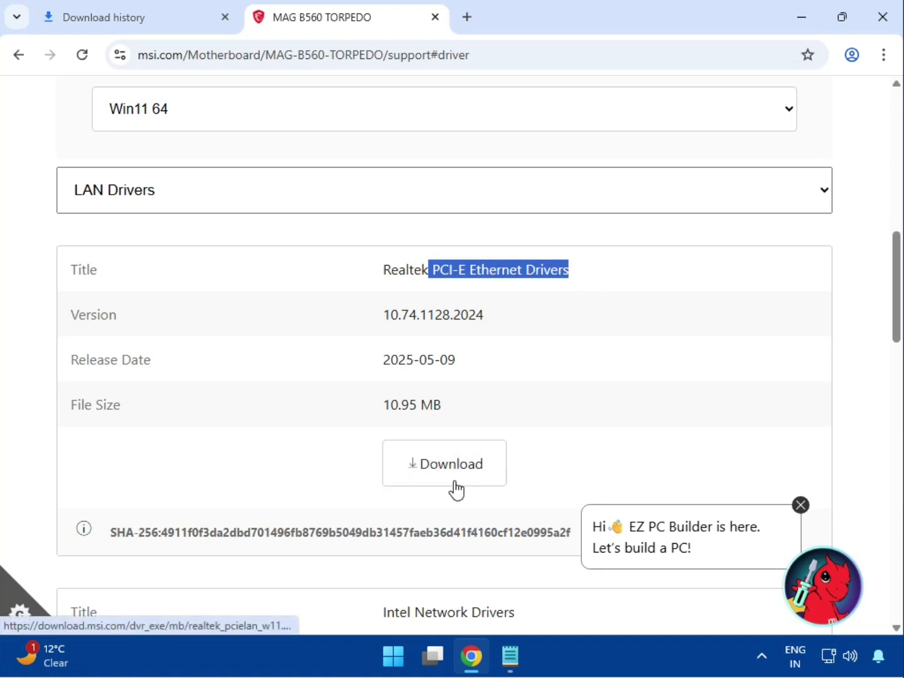
left_click(204, 201)
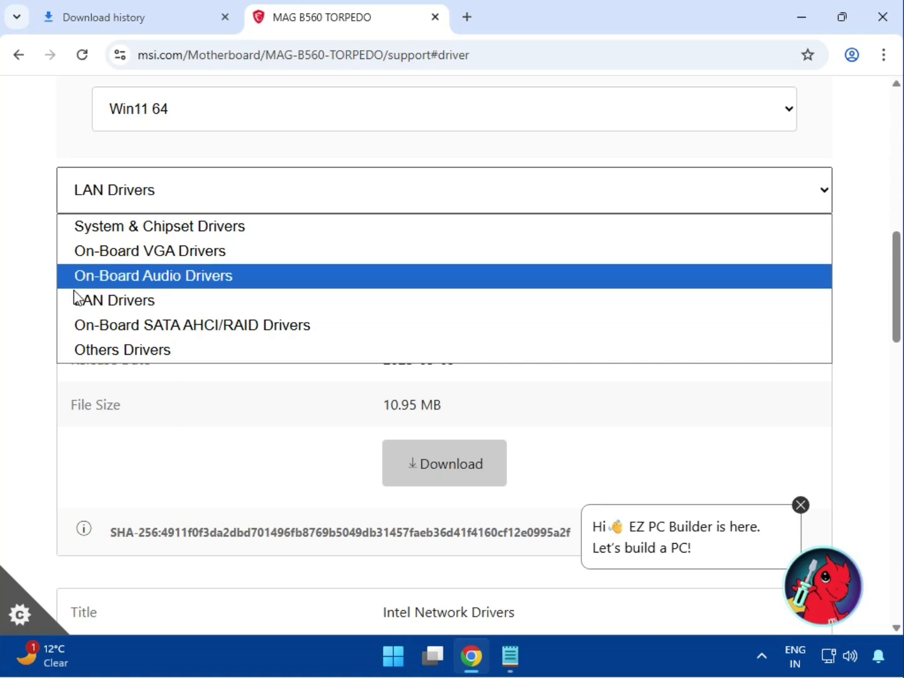
left_click(74, 295)
Examine the Realtek PCI-E Ethernet and Intel Network driver entries in the LAN Drivers category.
scroll(302, 474, "down", 4)
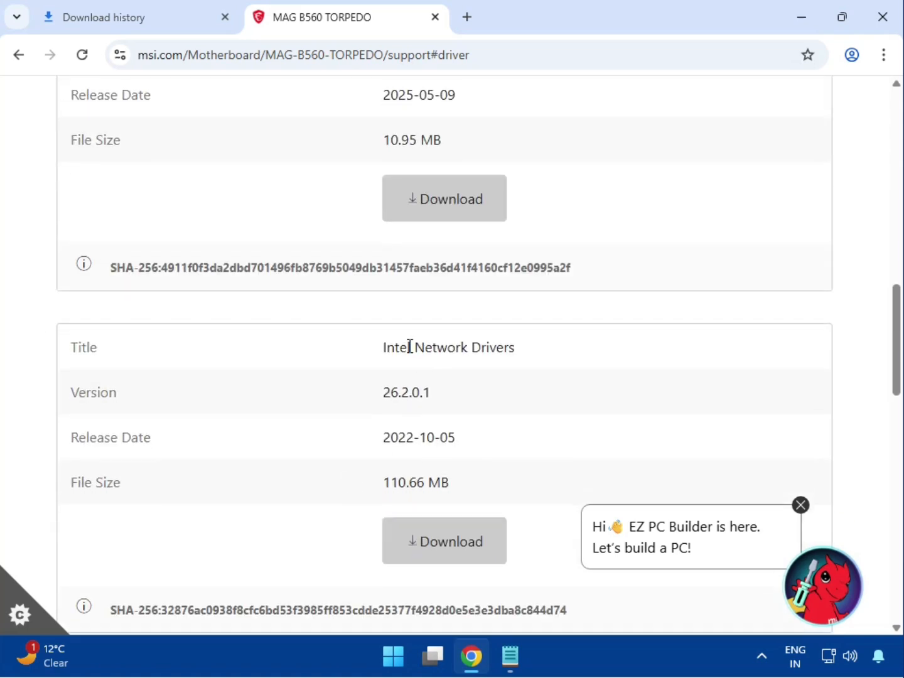
scroll(409, 348, "up", 3)
left_click_drag(437, 193, 557, 189)
left_click_drag(387, 527, 531, 517)
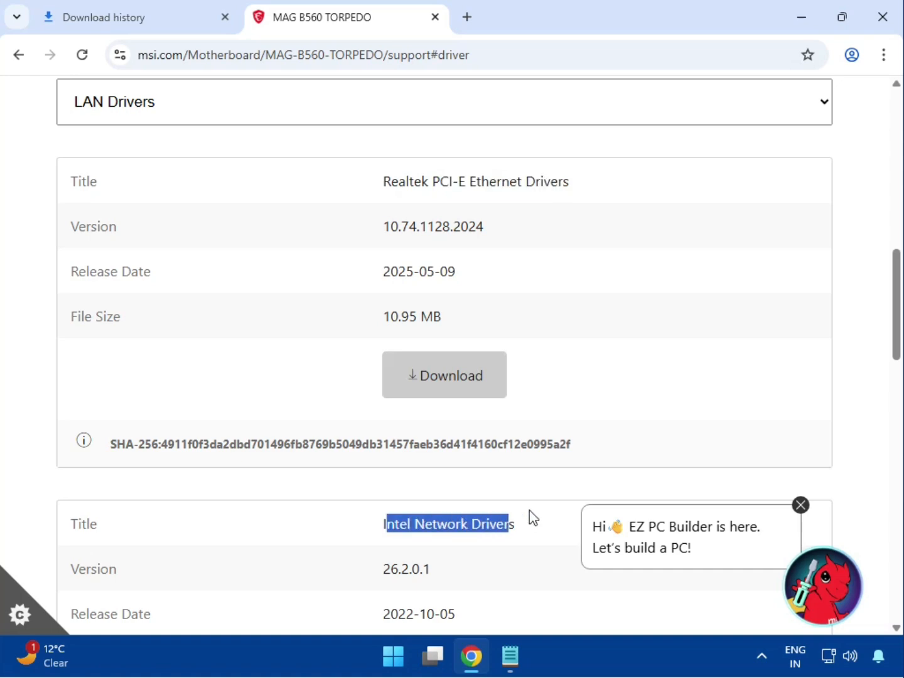
scroll(510, 523, "down", 4)
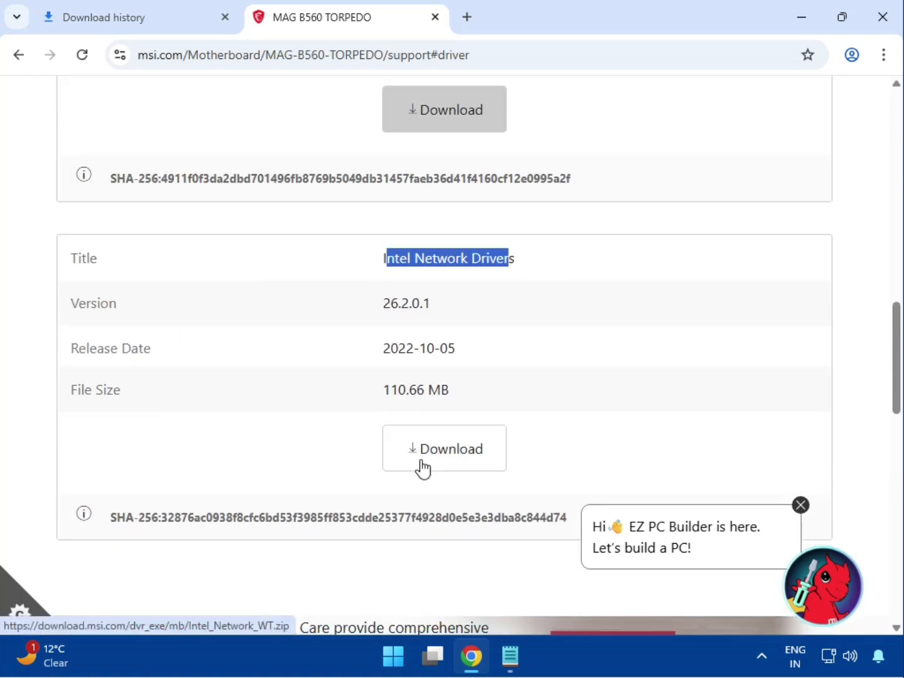
scroll(420, 470, "down", 3)
scroll(422, 465, "up", 4)
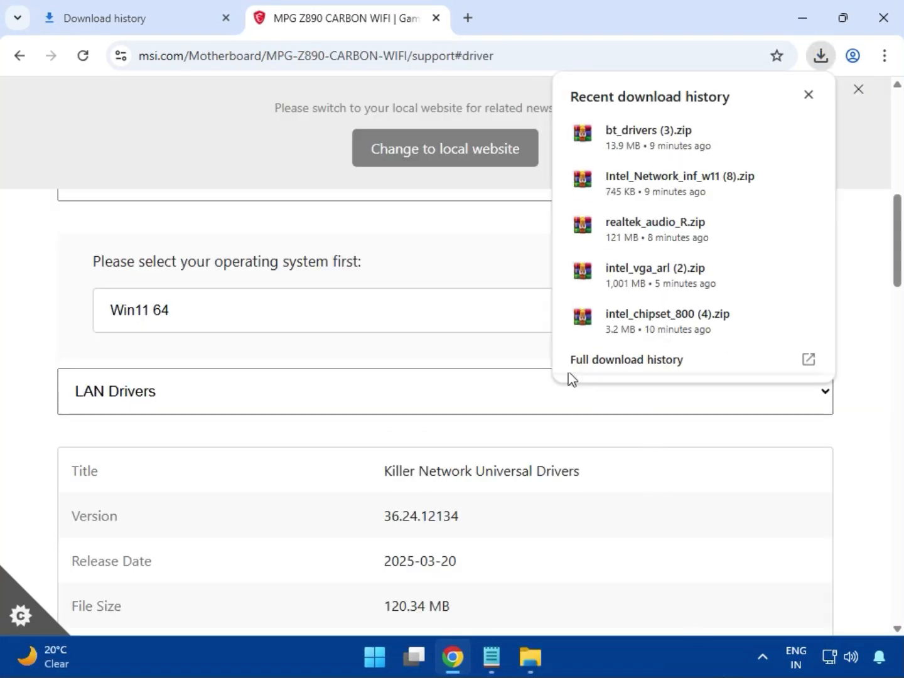
Show bt_drivers (3).zip in its folder from the full download history, and open intel_vga_arl (2).zip in WinRAR, dismissing the license reminder.
left_click(605, 365)
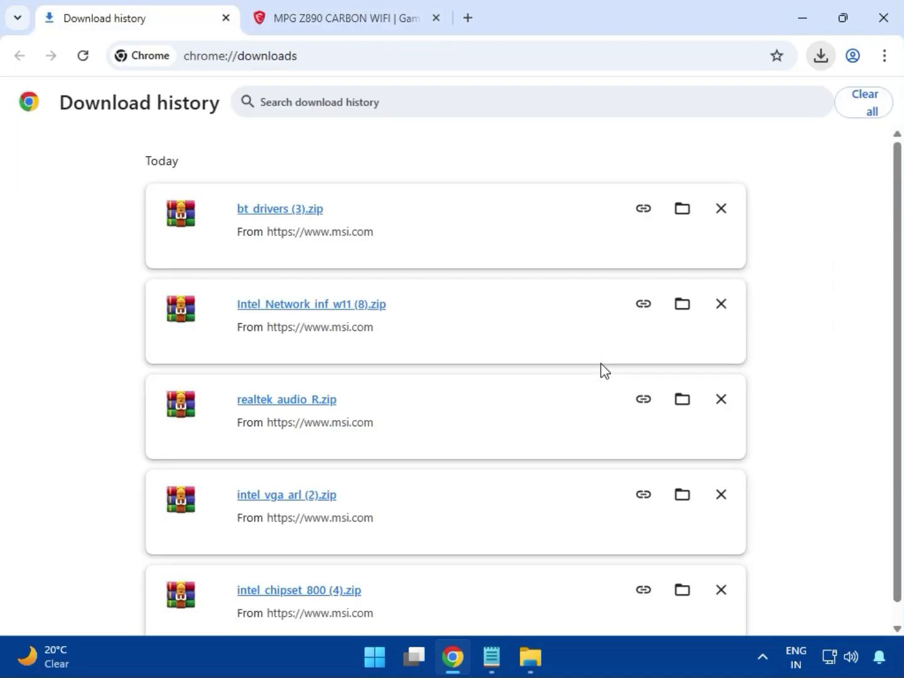
left_click(678, 212)
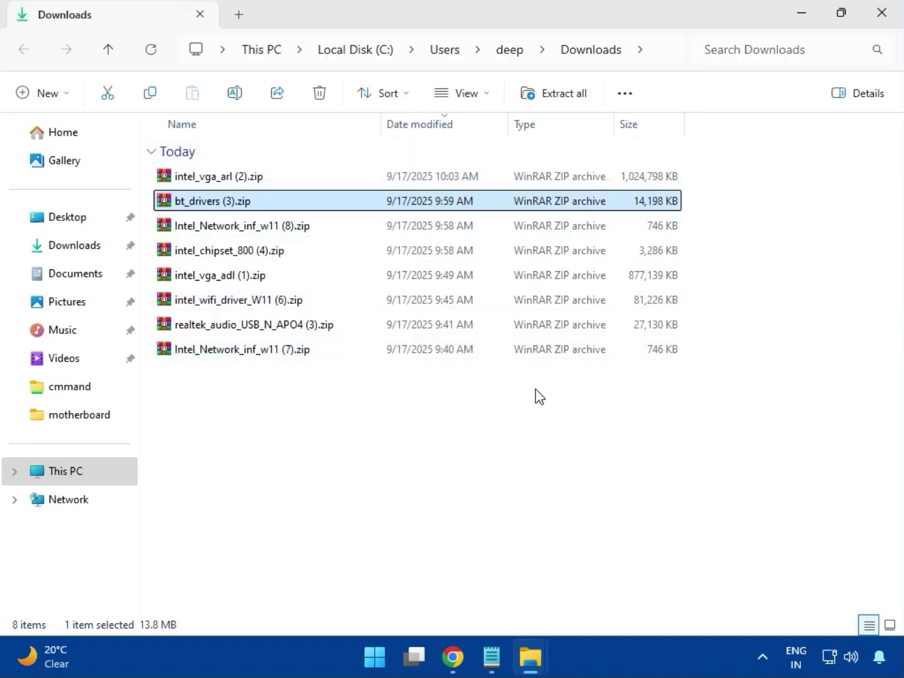
left_click(252, 184)
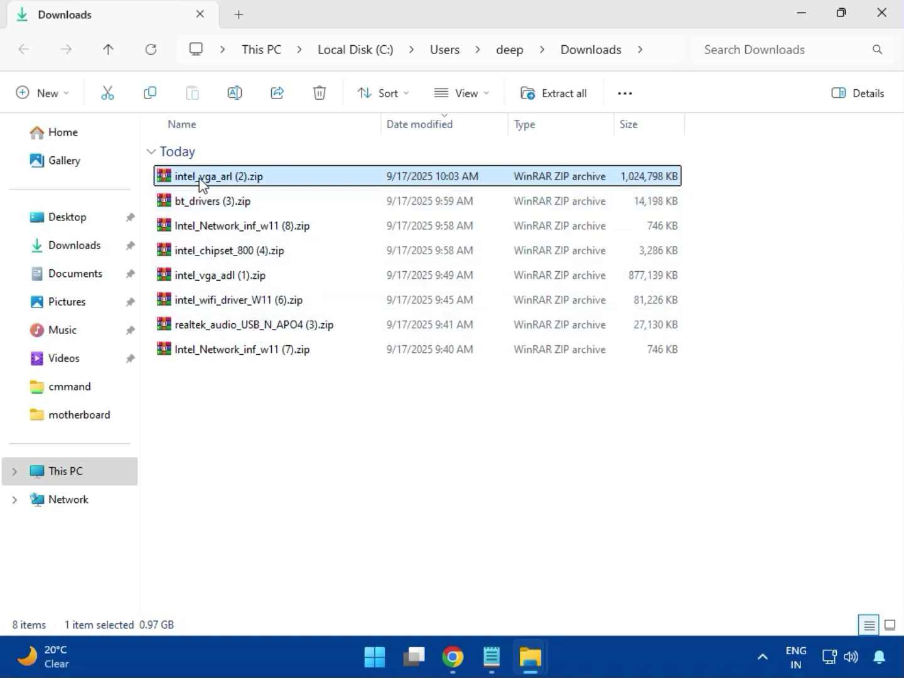
right_click(246, 177)
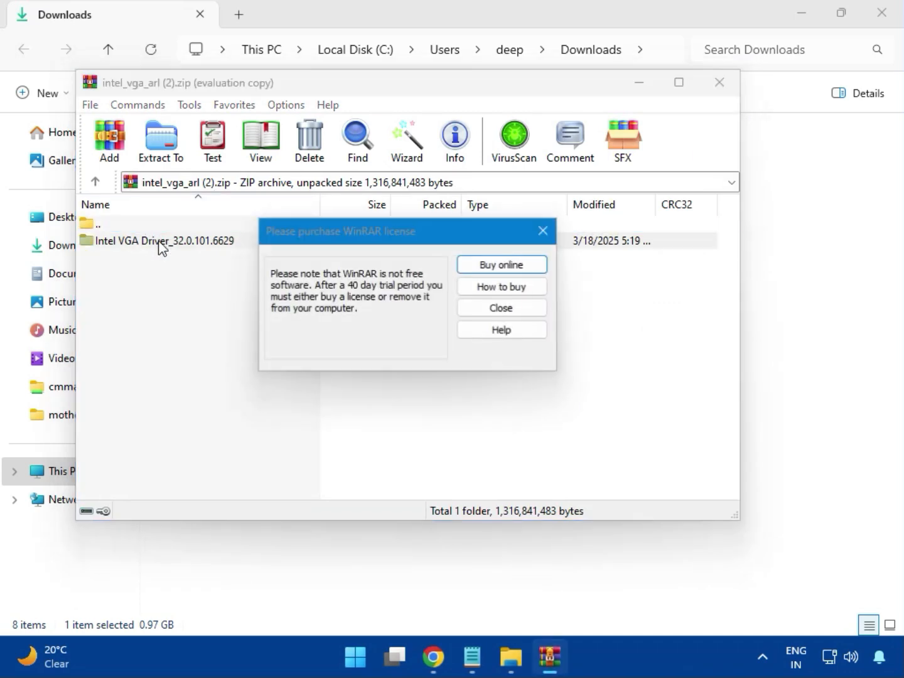
left_click(542, 231)
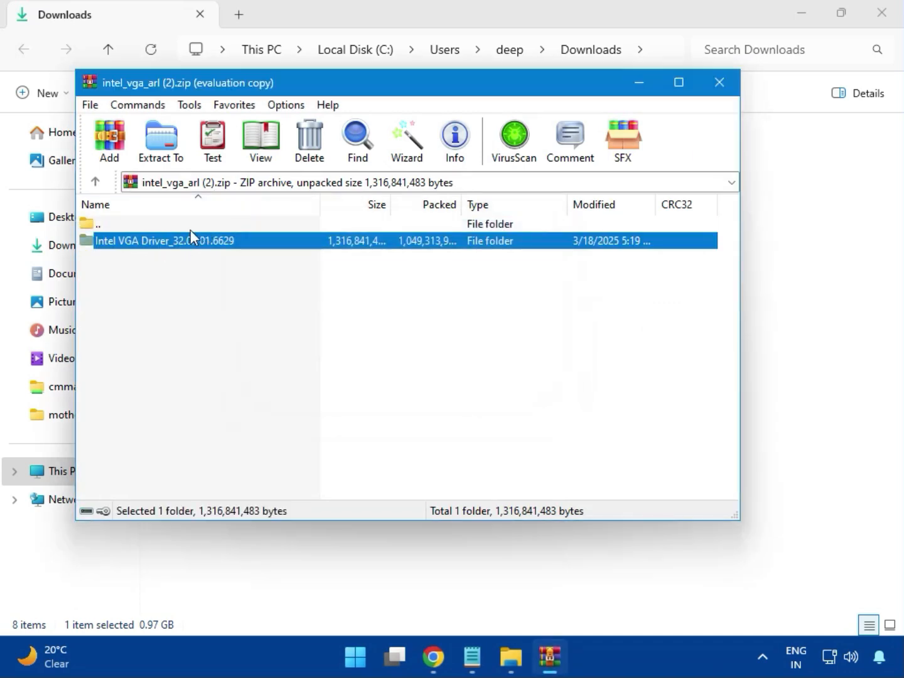
Run Installer.exe from the Intel VGA Driver_32.0.101.6629 folder inside the archive.
double_click(189, 241)
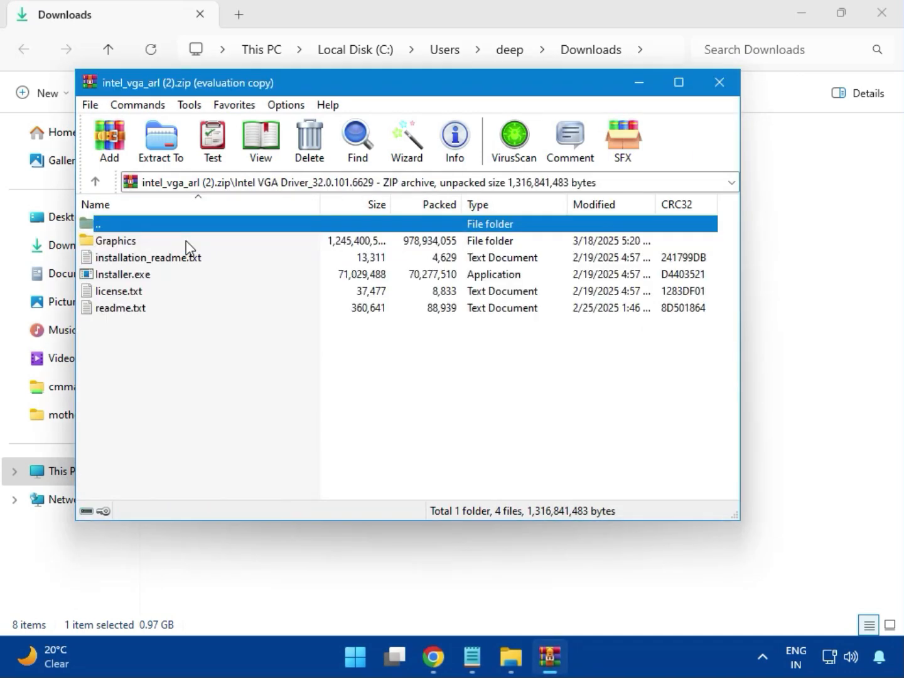
left_click(151, 277)
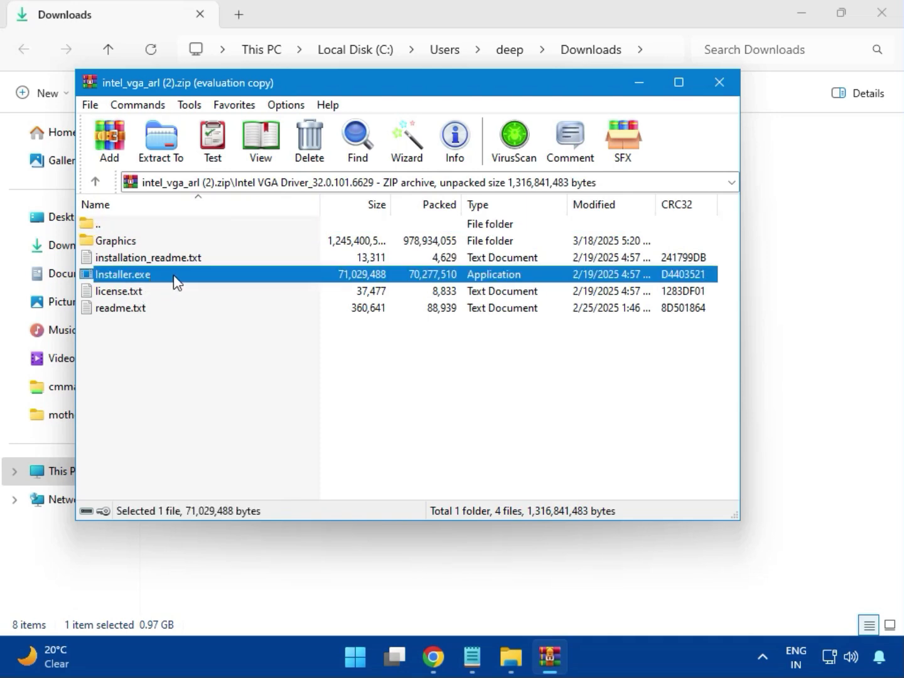
double_click(179, 278)
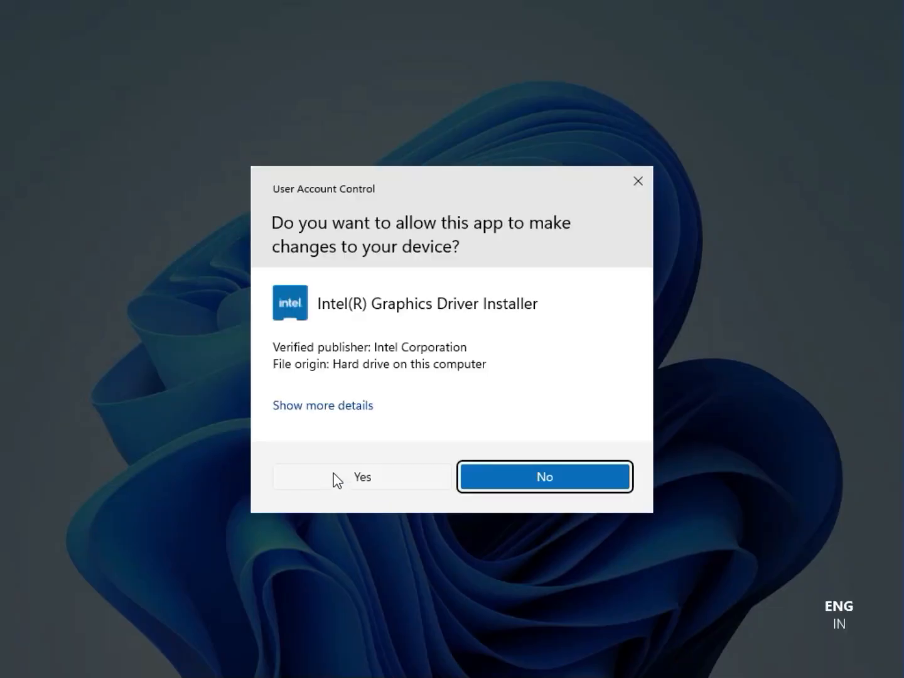
Allow the Intel Graphics Driver Installer to make changes, try to install the graphics driver, and close the installer and archive.
left_click(350, 477)
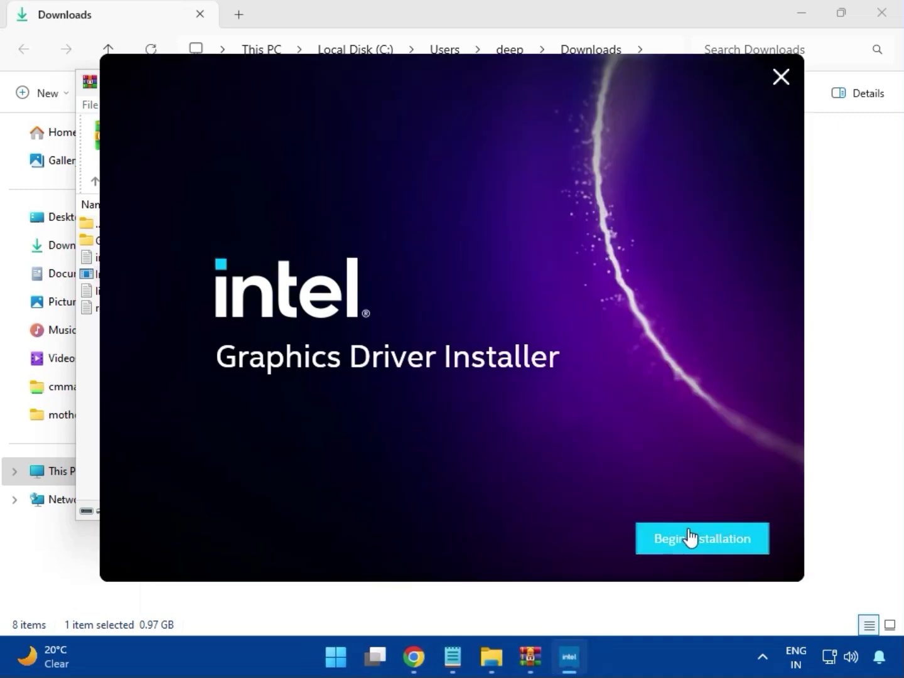
left_click(689, 535)
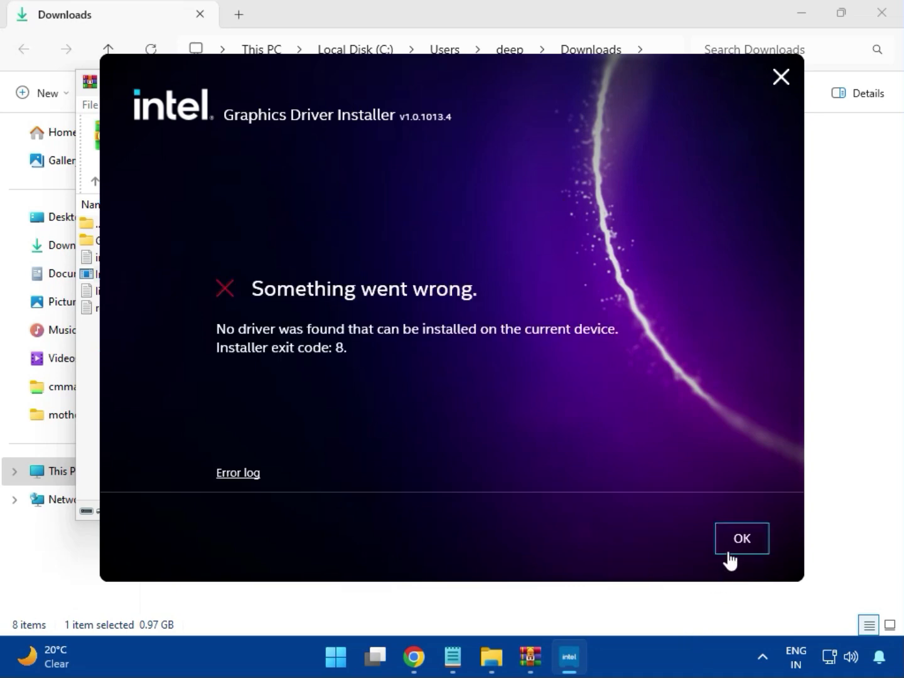
left_click(730, 547)
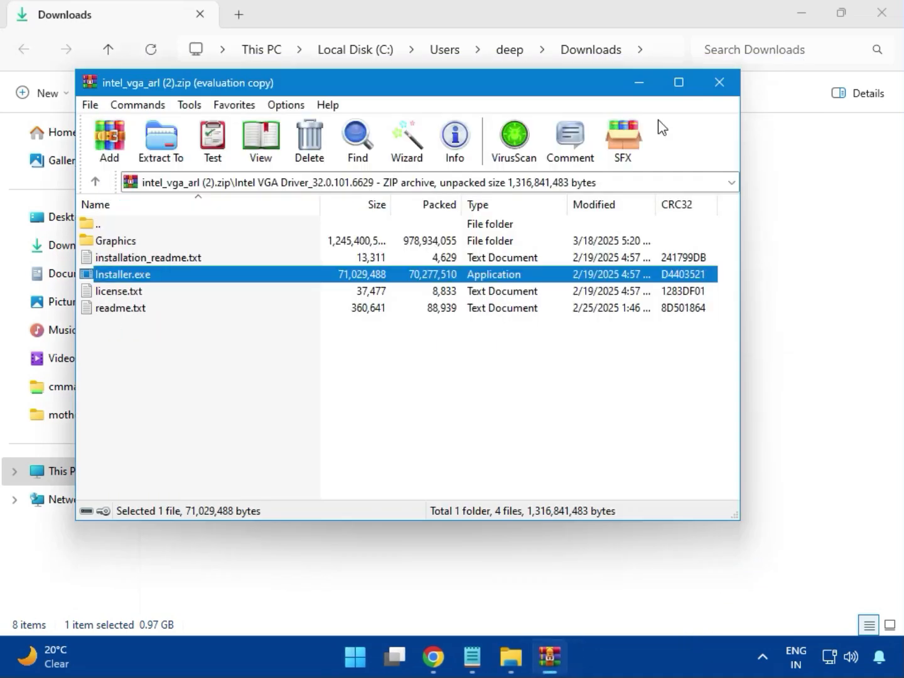
left_click(715, 81)
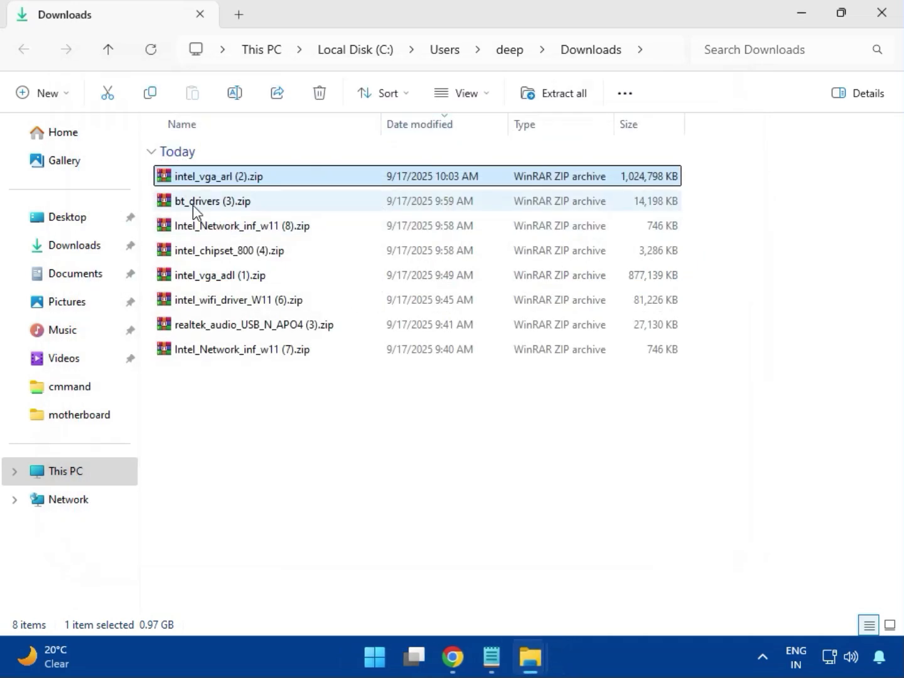
Open bt_drivers (3).zip and run Intel Bluetooth.msi from the Intel BlueTooth Driver_23.70.0.2 folder.
left_click(174, 208)
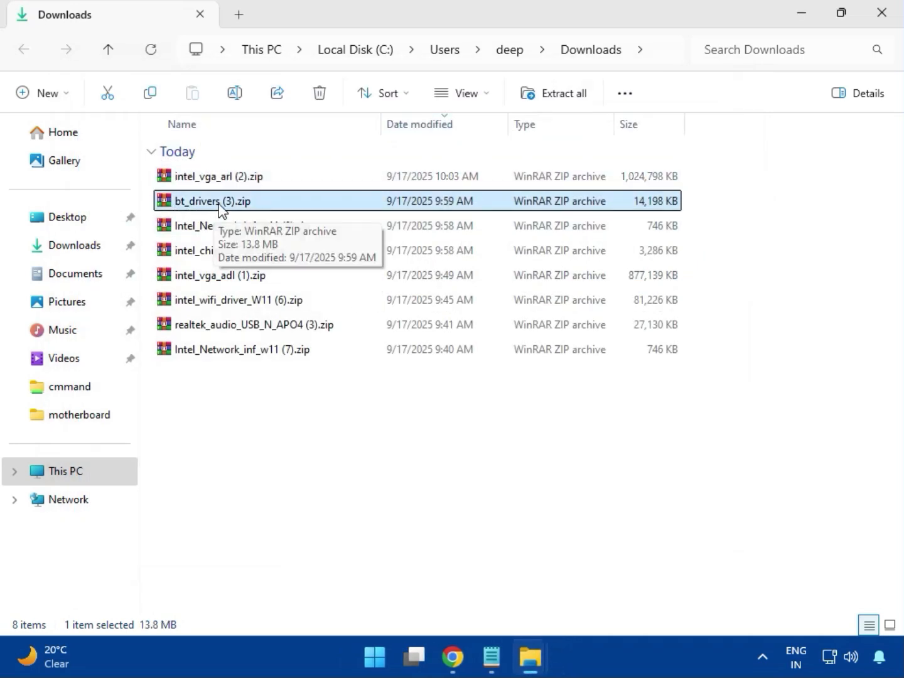
double_click(216, 208)
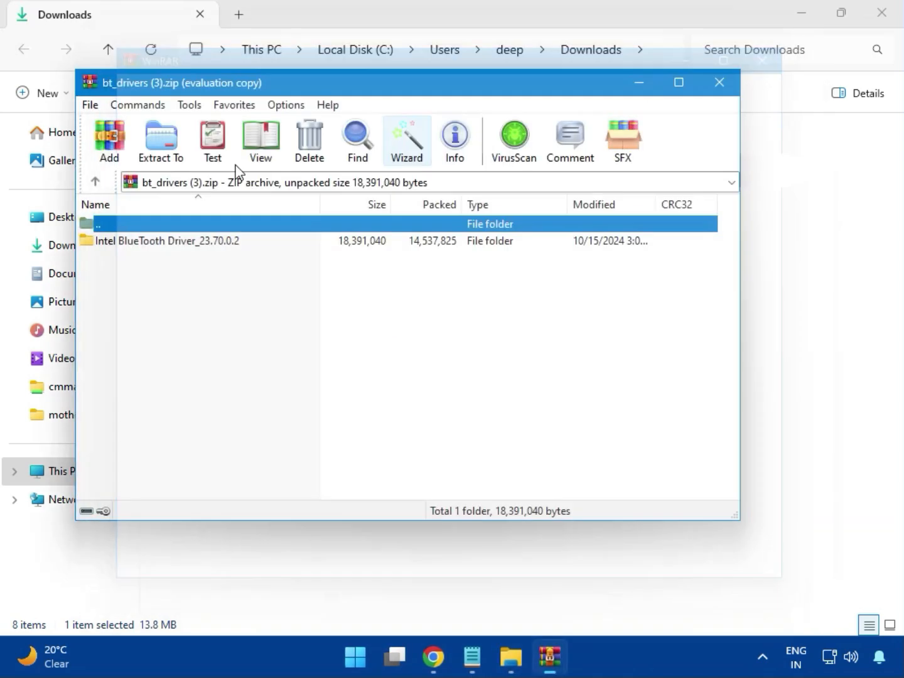
left_click(110, 243)
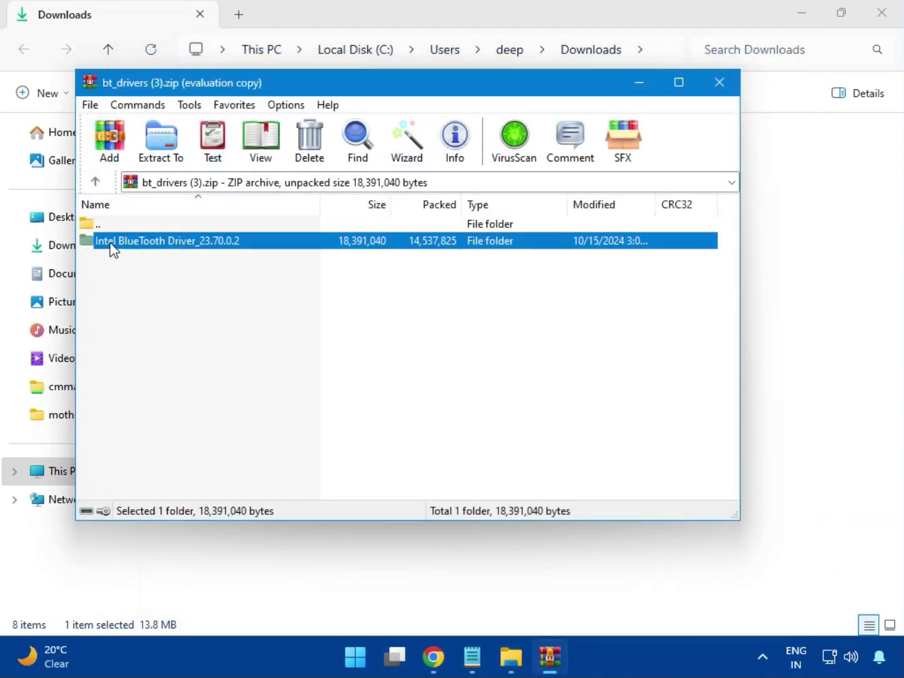
double_click(167, 243)
double_click(150, 243)
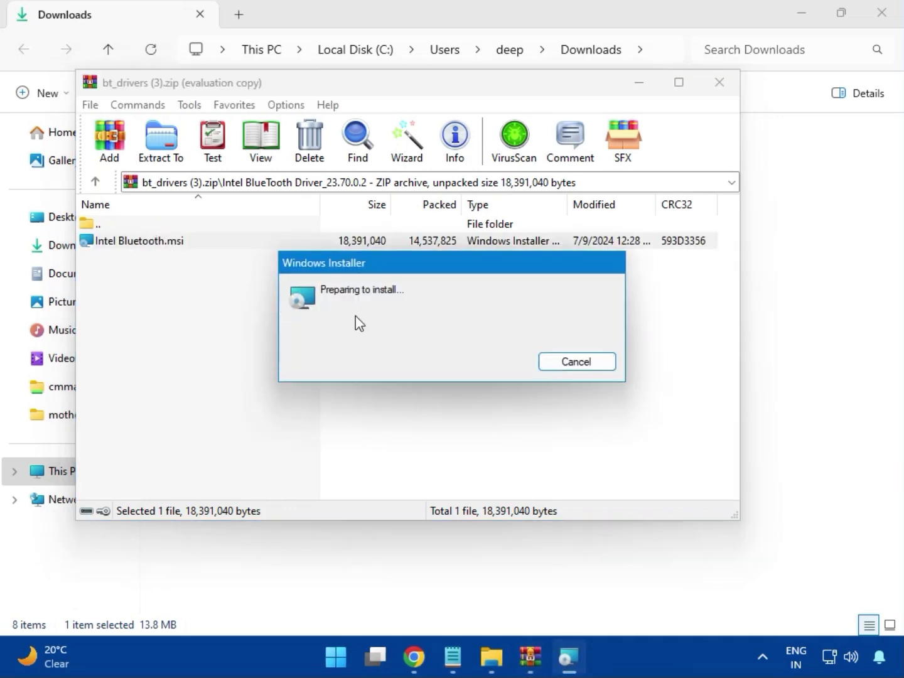
Install Intel Wireless Bluetooth with the license accepted and the Typical setup type, allowing changes to the device, and close the archive.
left_click(543, 464)
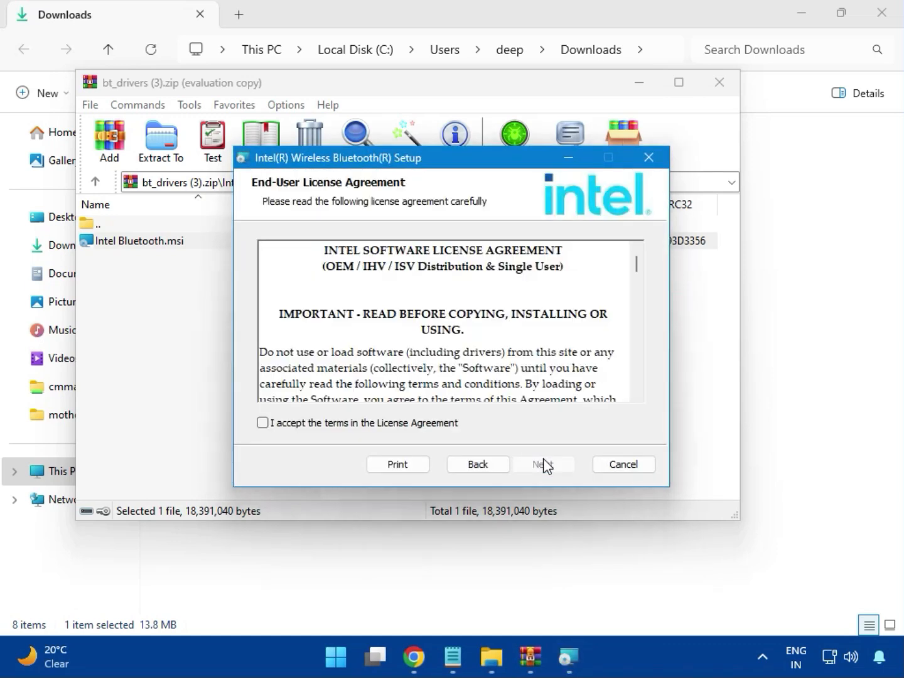
left_click(321, 429)
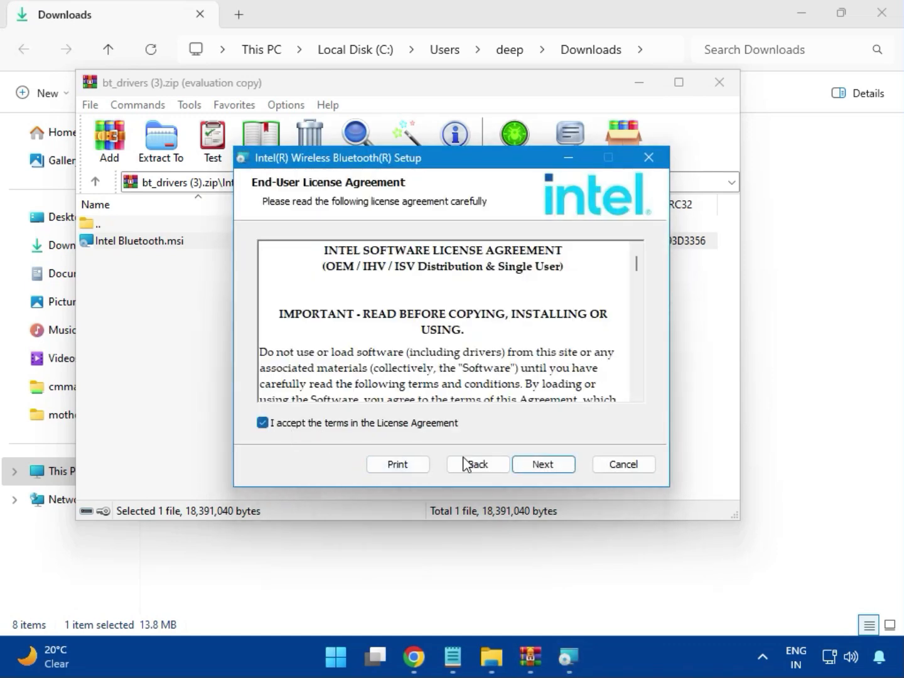
left_click(539, 465)
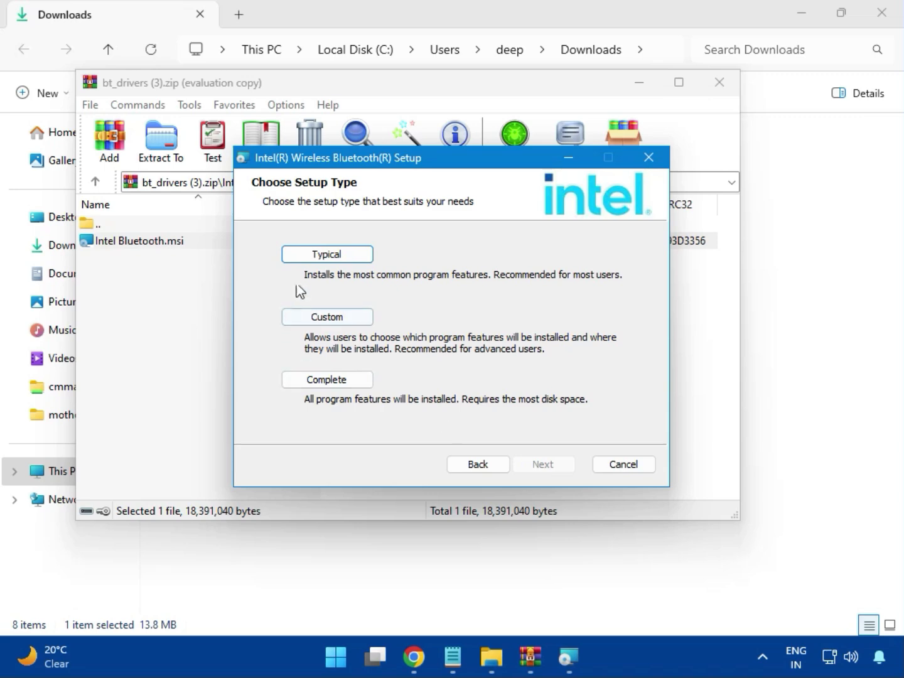
left_click(316, 256)
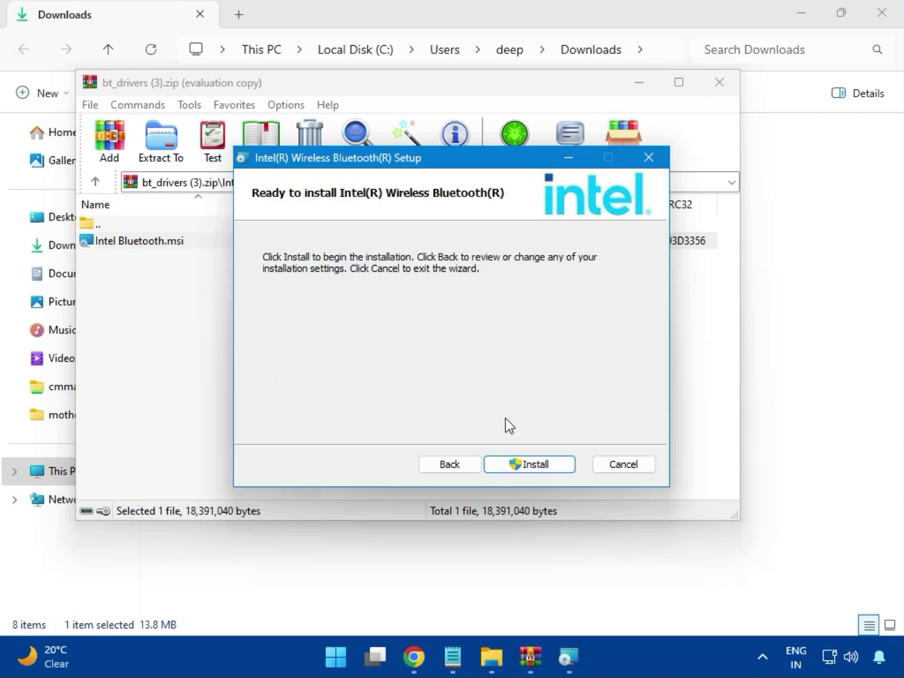
left_click(519, 463)
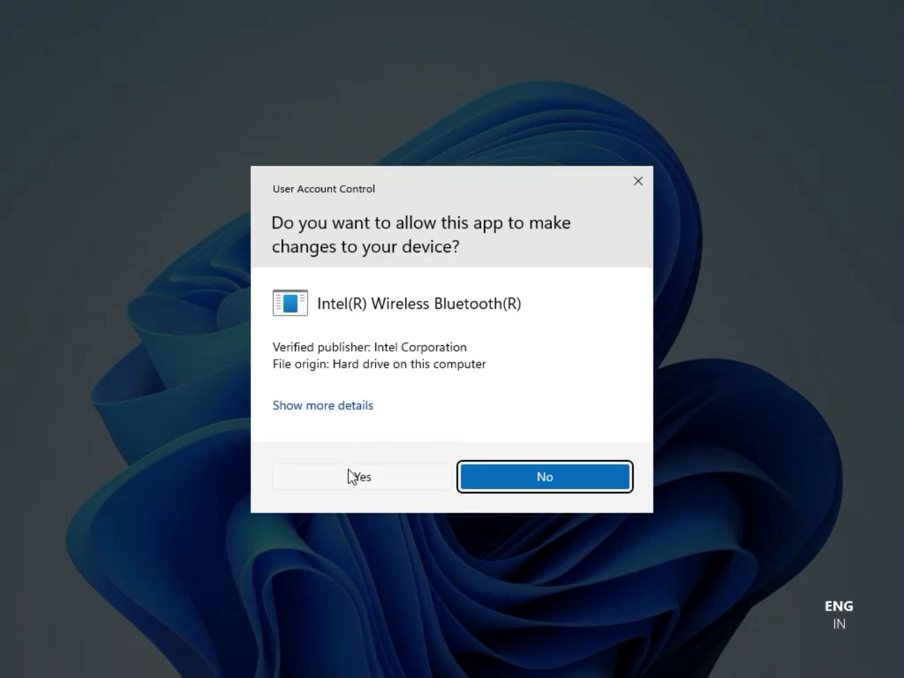
left_click(352, 477)
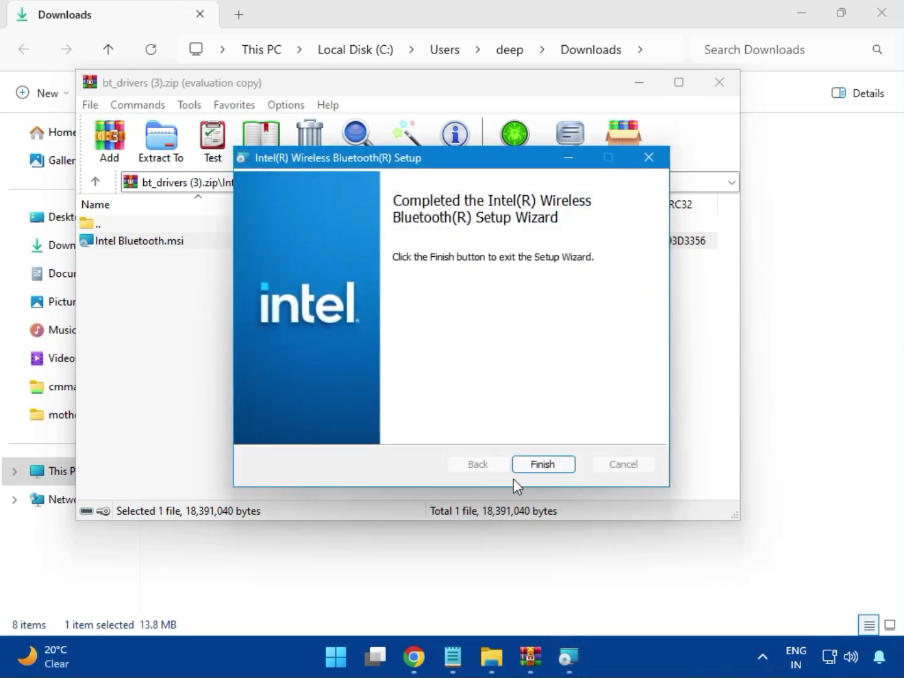
left_click(545, 465)
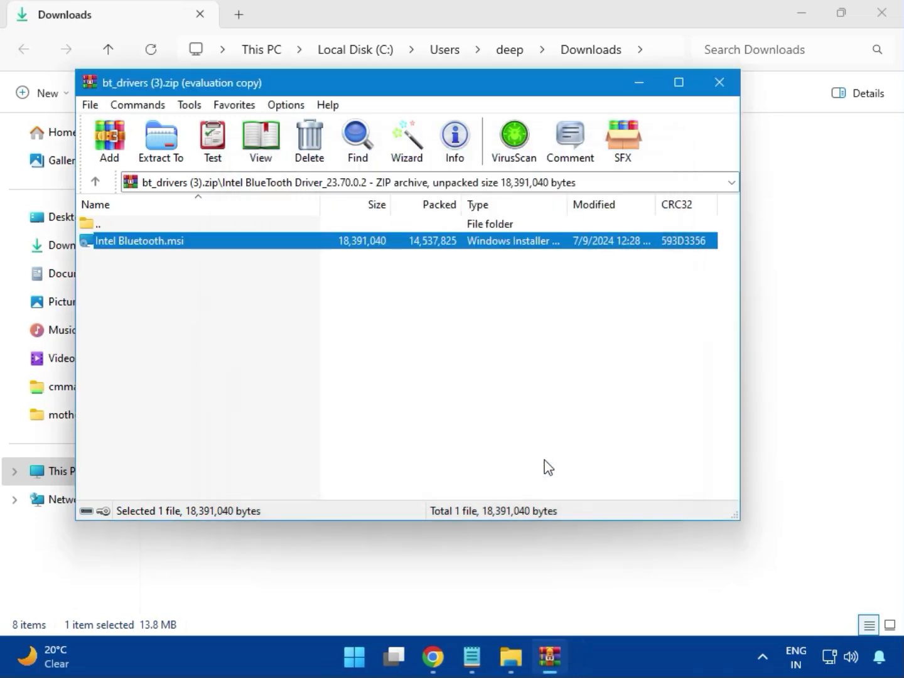
left_click(728, 94)
Try to install the Intel network driver with MSI SetupDrv64.exe from the W11 folder of Intel_Network_inf_w11 (8).zip, and close both windows.
left_click(235, 234)
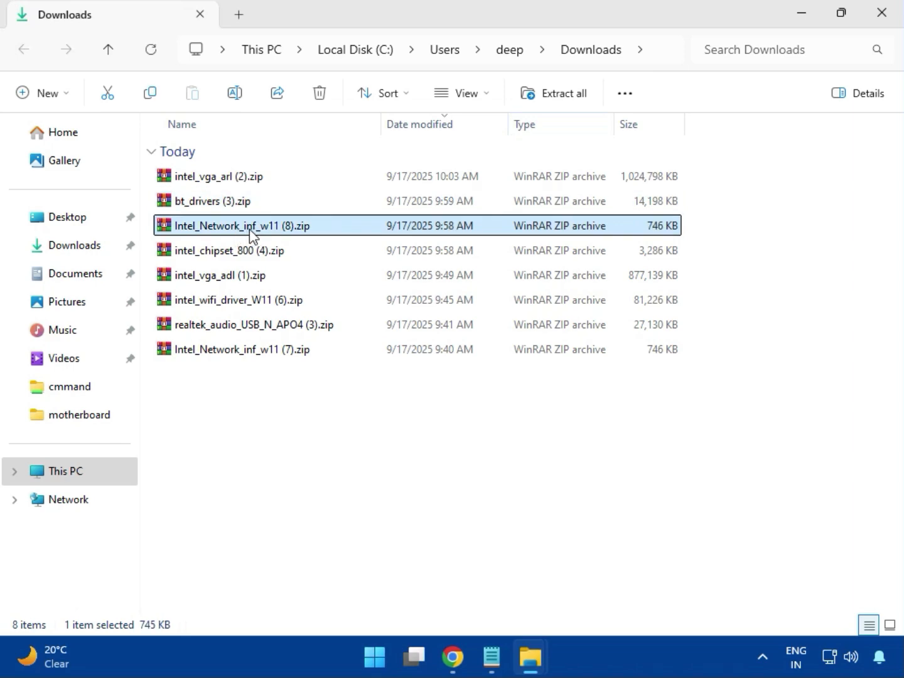
double_click(252, 226)
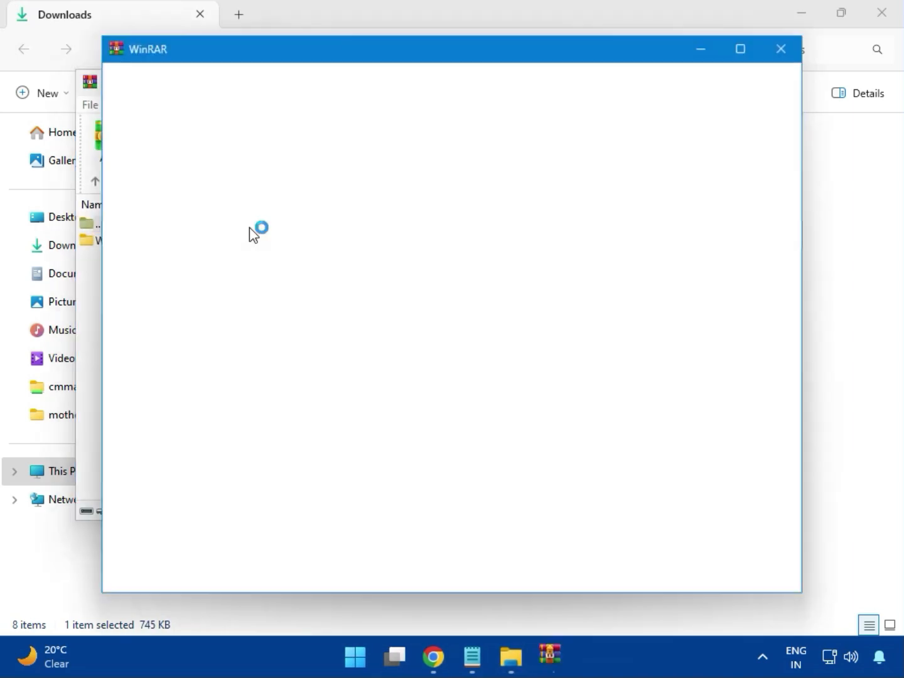
left_click(782, 50)
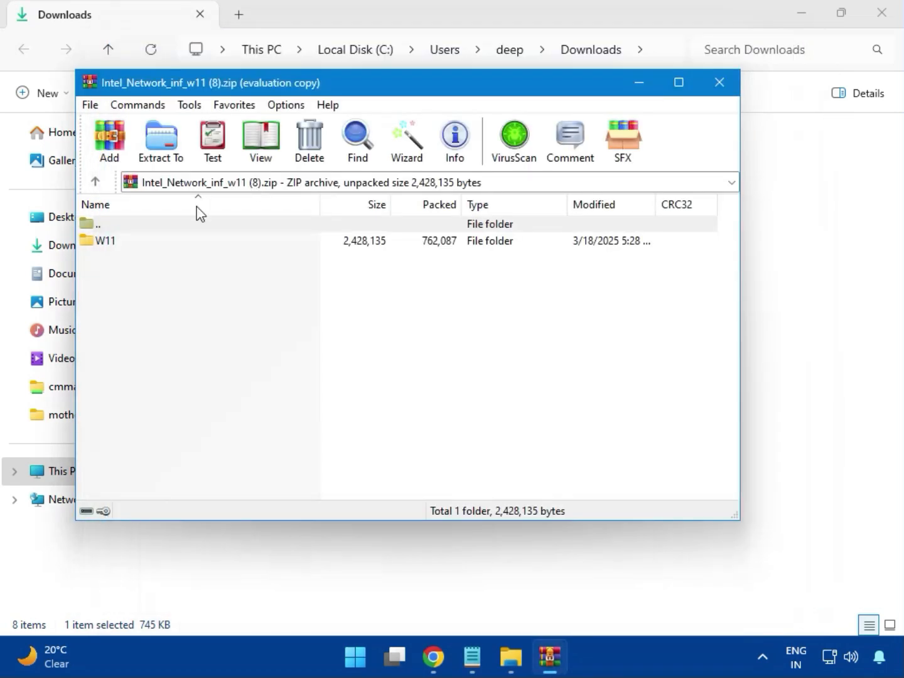
left_click(110, 252)
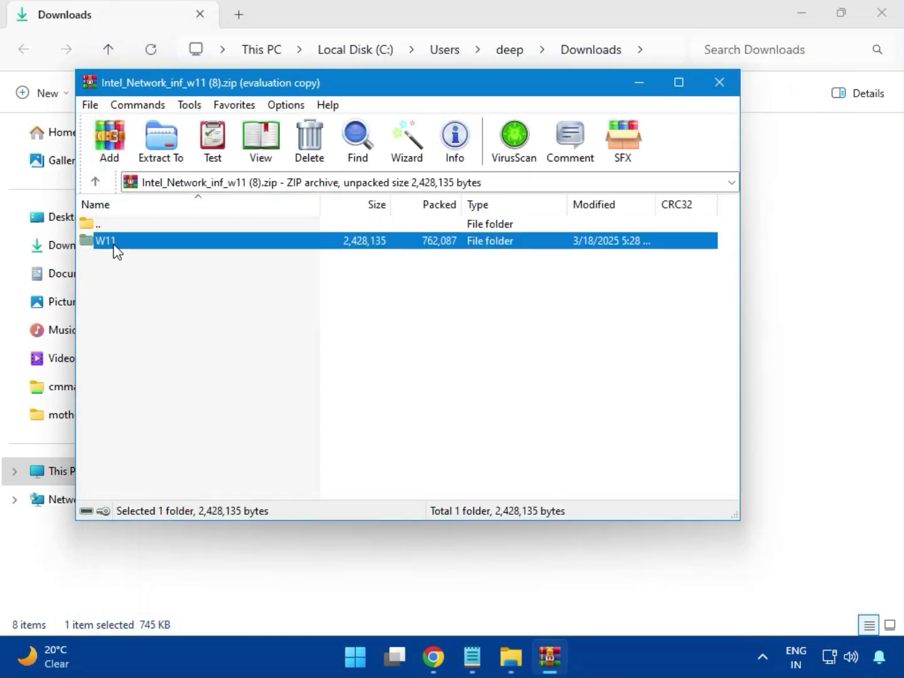
double_click(115, 254)
double_click(165, 312)
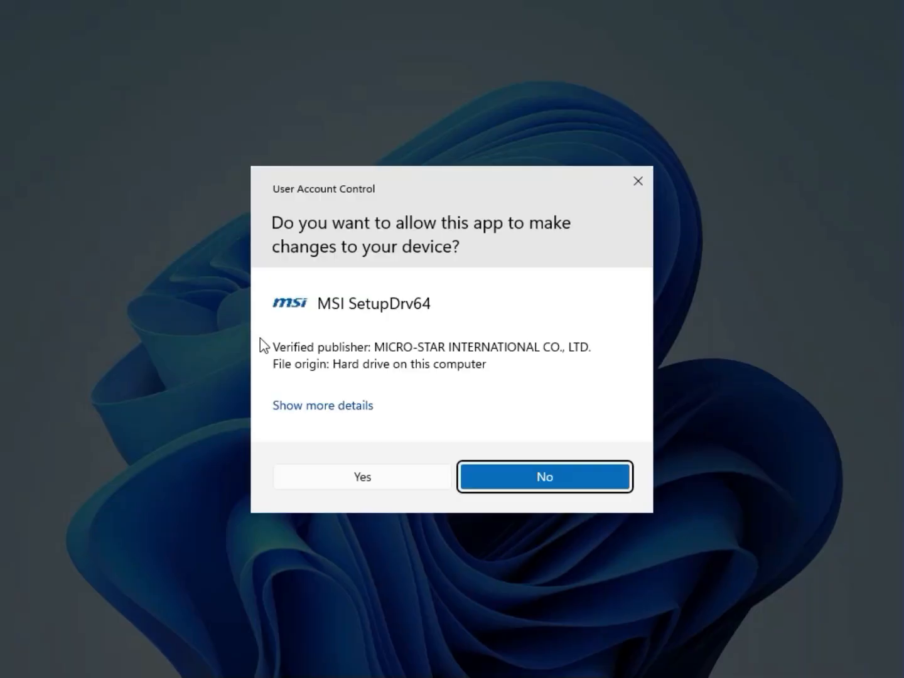
left_click(337, 473)
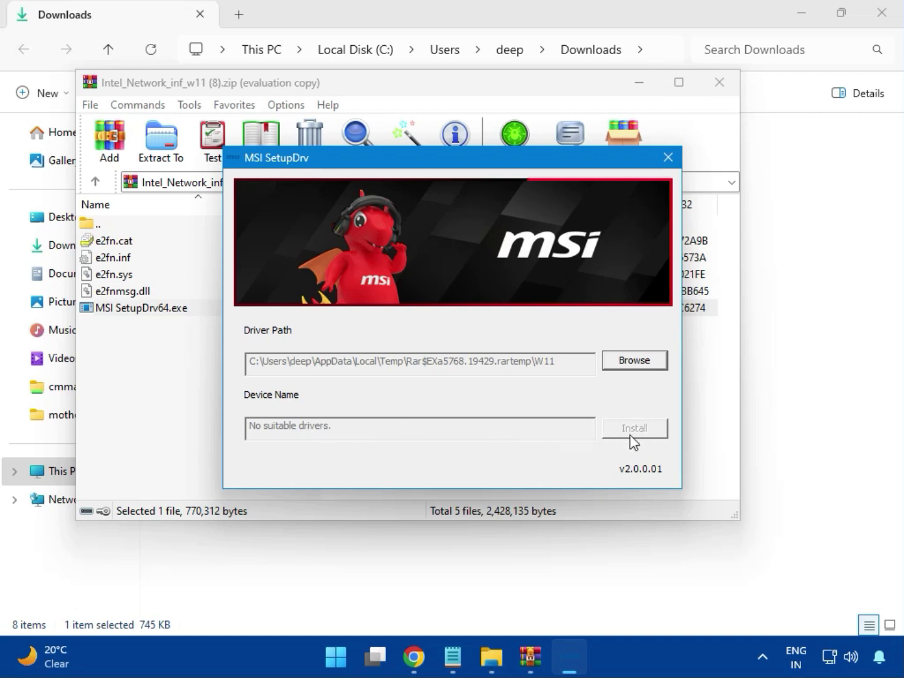
left_click(667, 160)
left_click(718, 87)
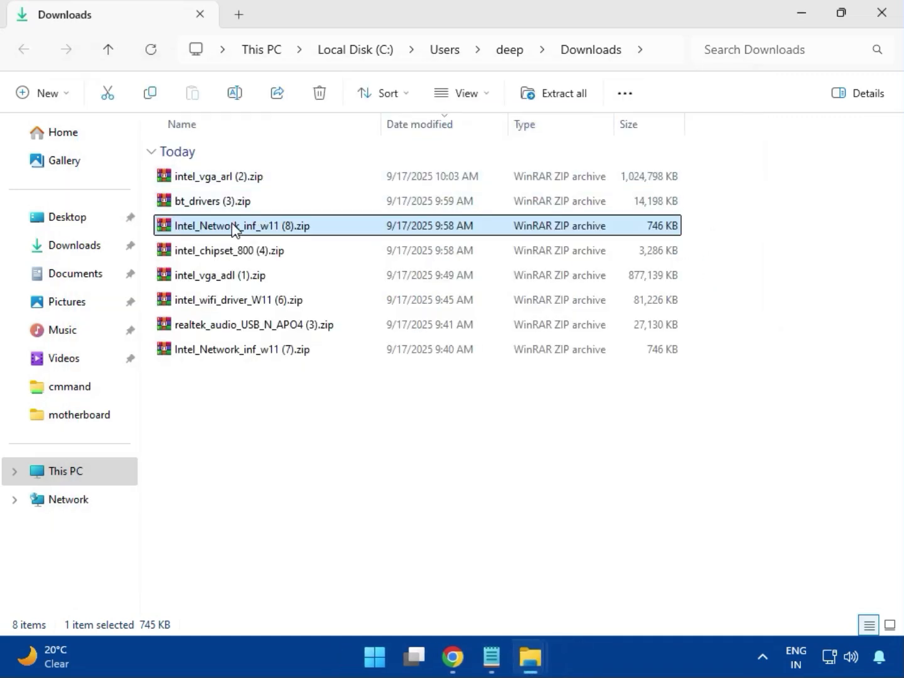
Open intel_chipset_800 (4).zip, dismiss the license reminder, and run SetupChipset.exe from the Intel Chipset Driver_10.1.20062.8627 folder.
left_click(212, 252)
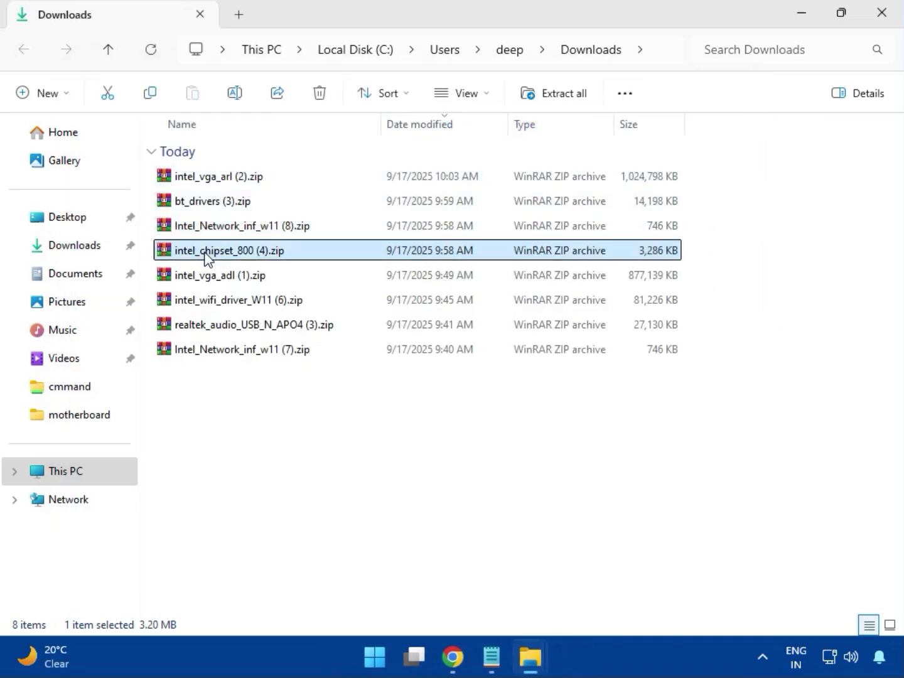
double_click(257, 256)
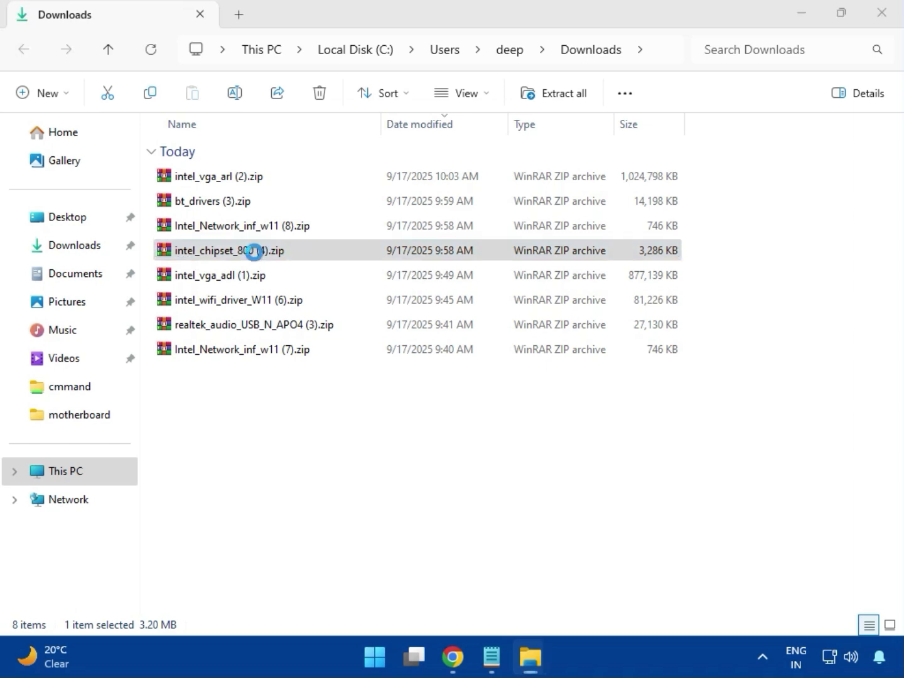
left_click(127, 246)
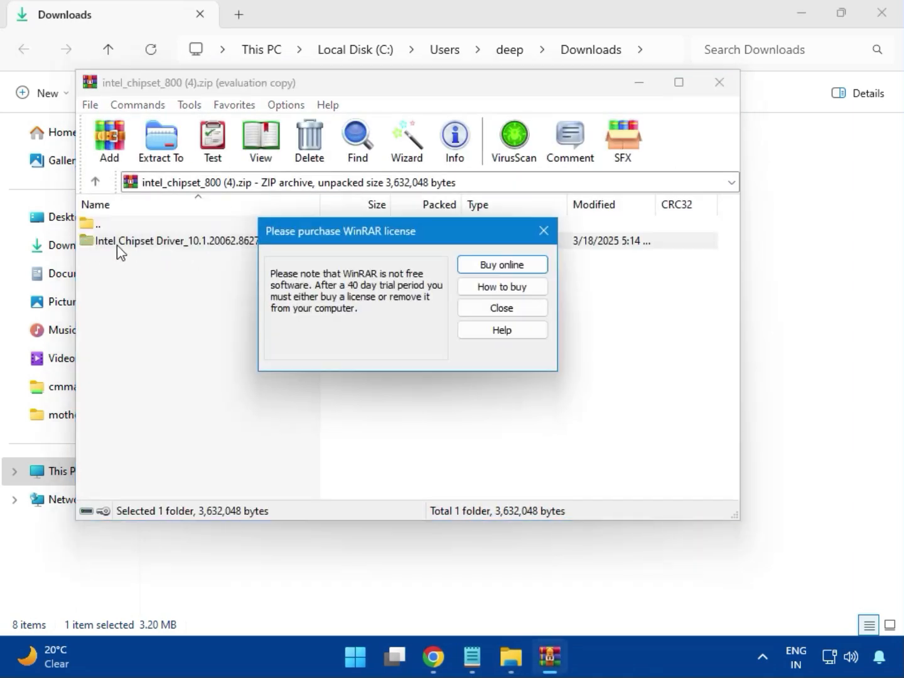
left_click(542, 230)
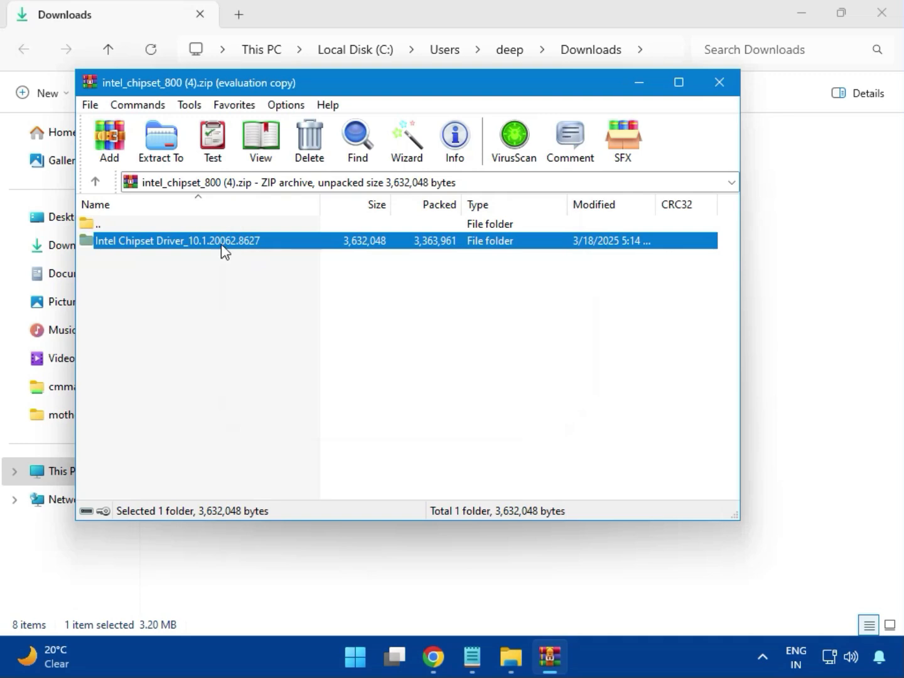
double_click(222, 244)
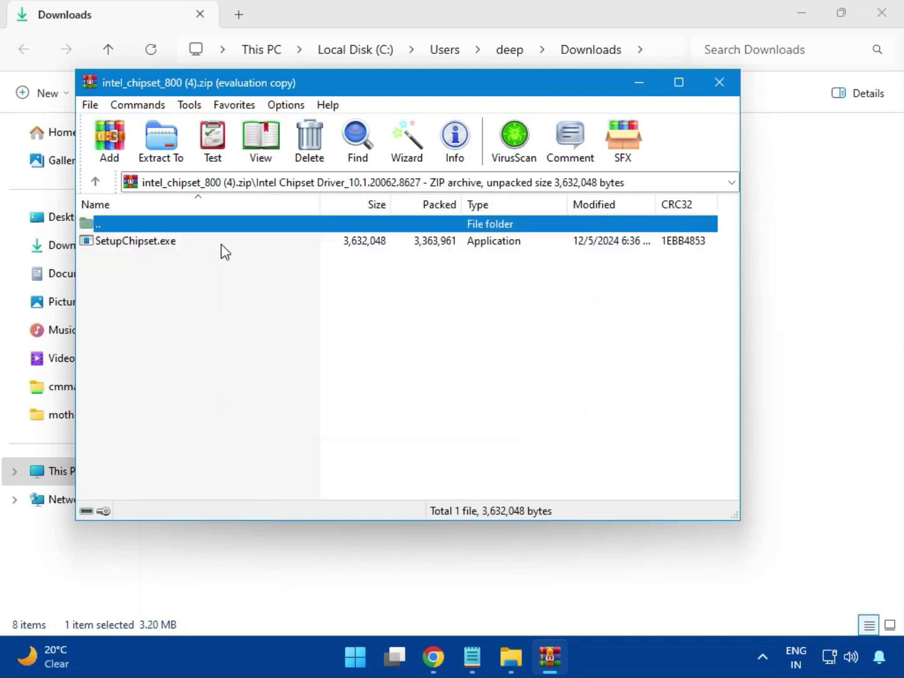
double_click(144, 250)
double_click(144, 249)
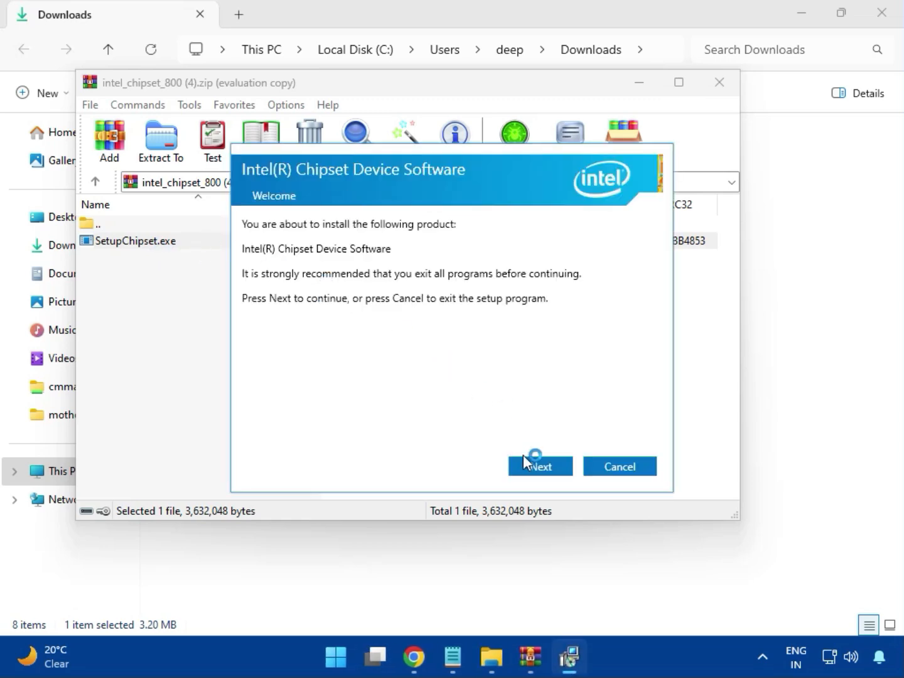
Try to install the Intel Chipset Device Software, allowing changes to the device, and close the setup and archive.
left_click(543, 468)
left_click(540, 468)
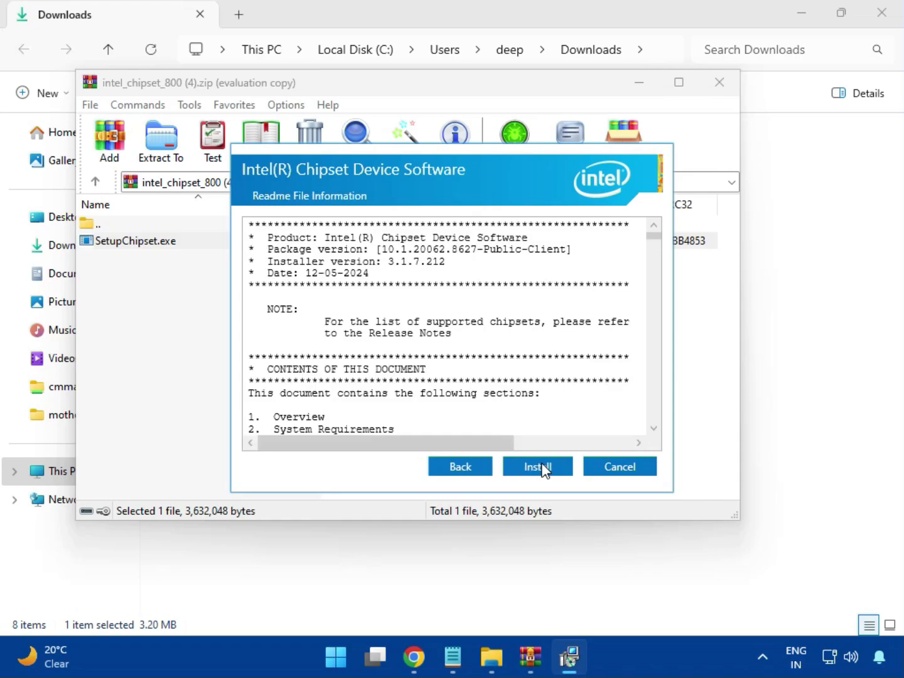
left_click(541, 466)
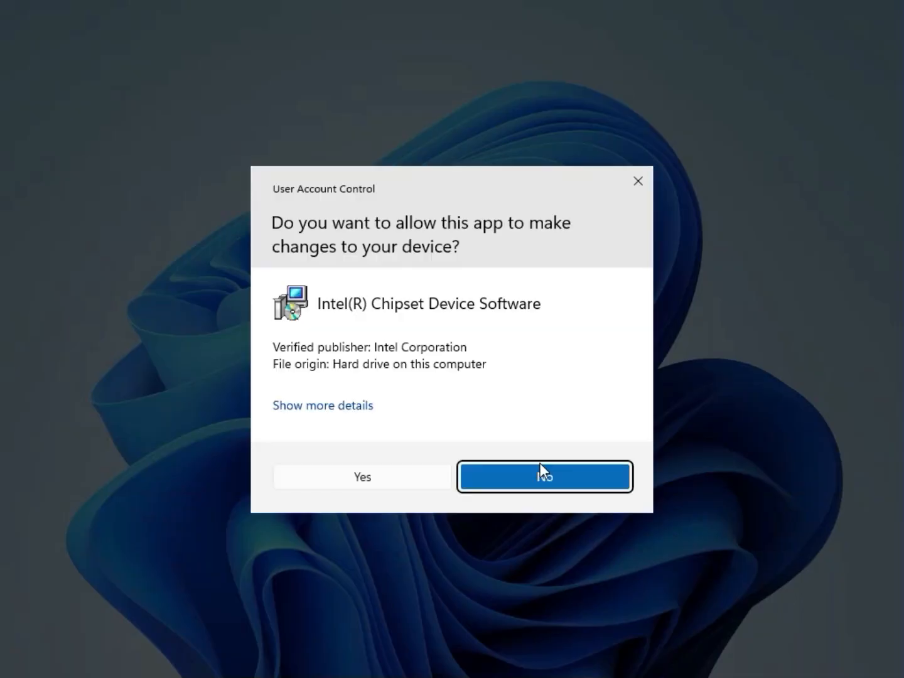
left_click(402, 476)
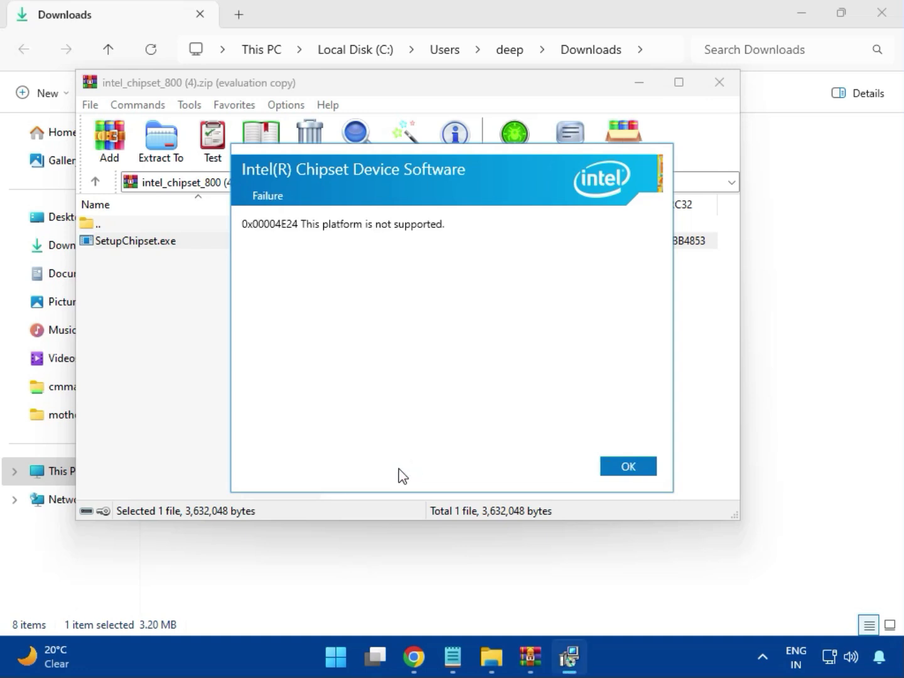
left_click(618, 473)
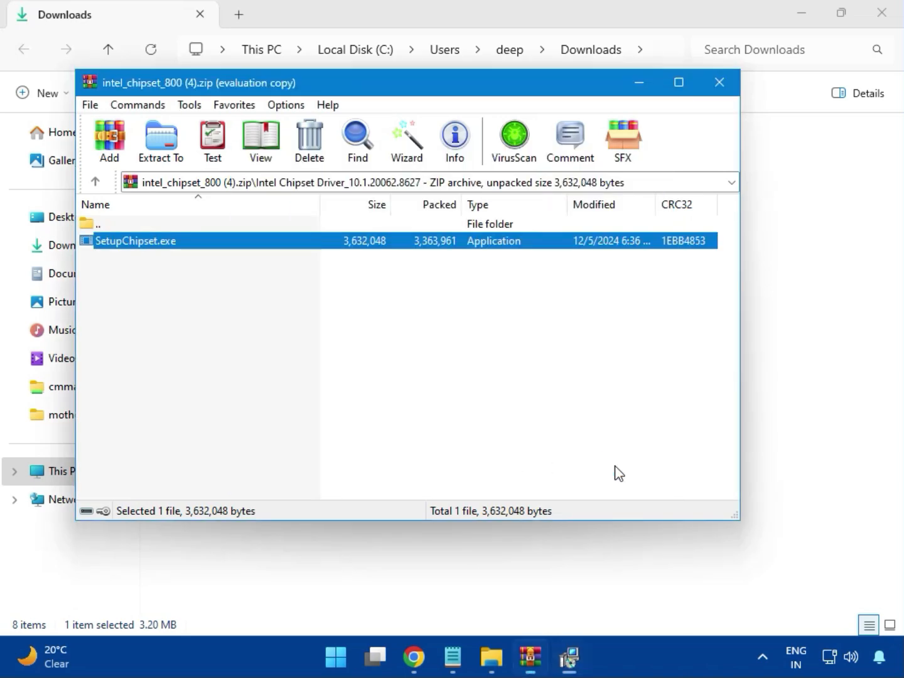
left_click(720, 82)
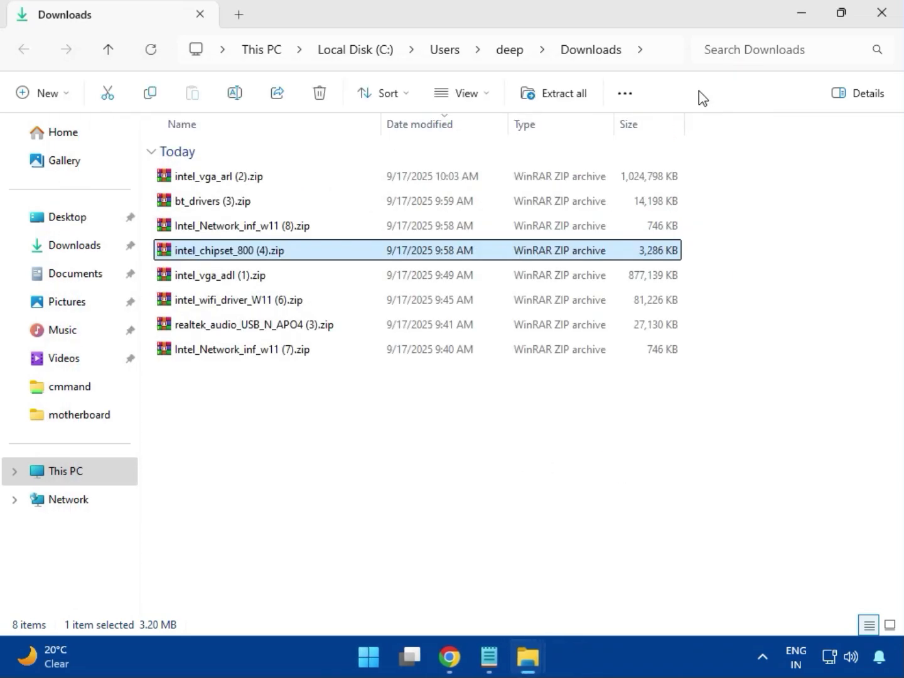
Open intel_vga_adl (1).zip to examine its contents, and close the archive.
left_click(232, 282)
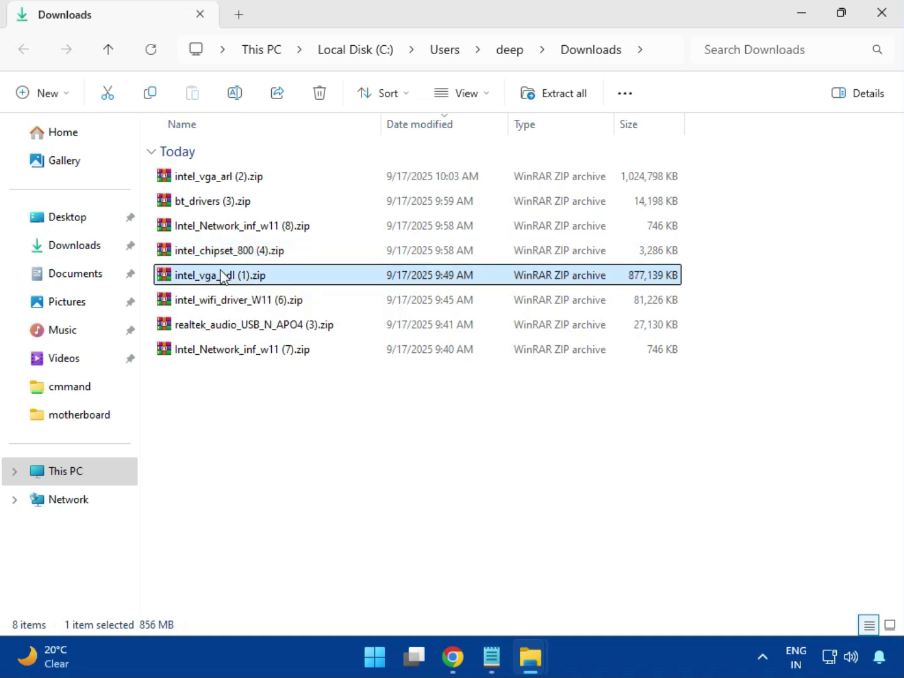
double_click(220, 270)
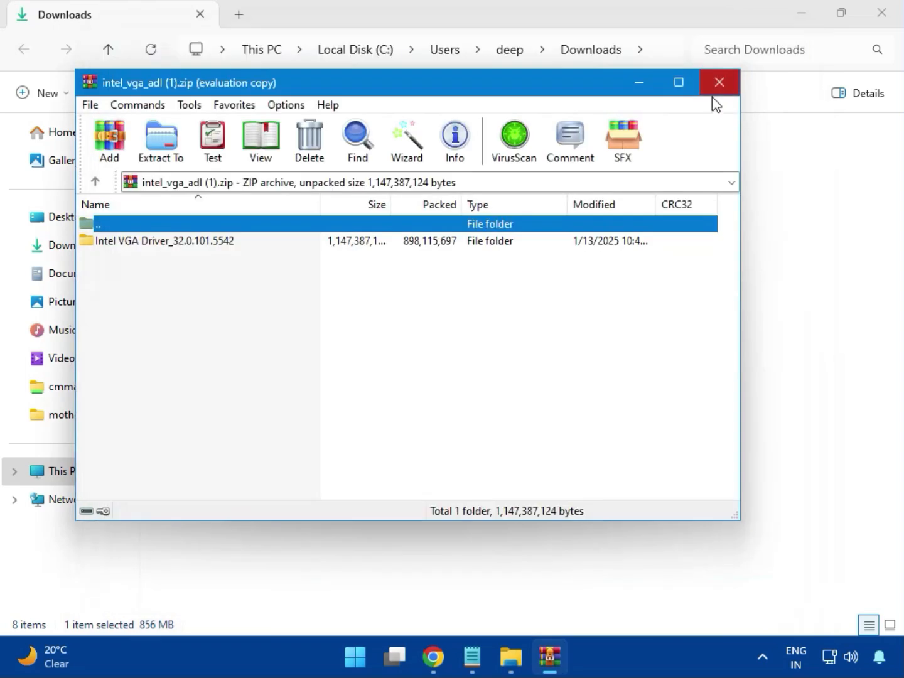
left_click(717, 86)
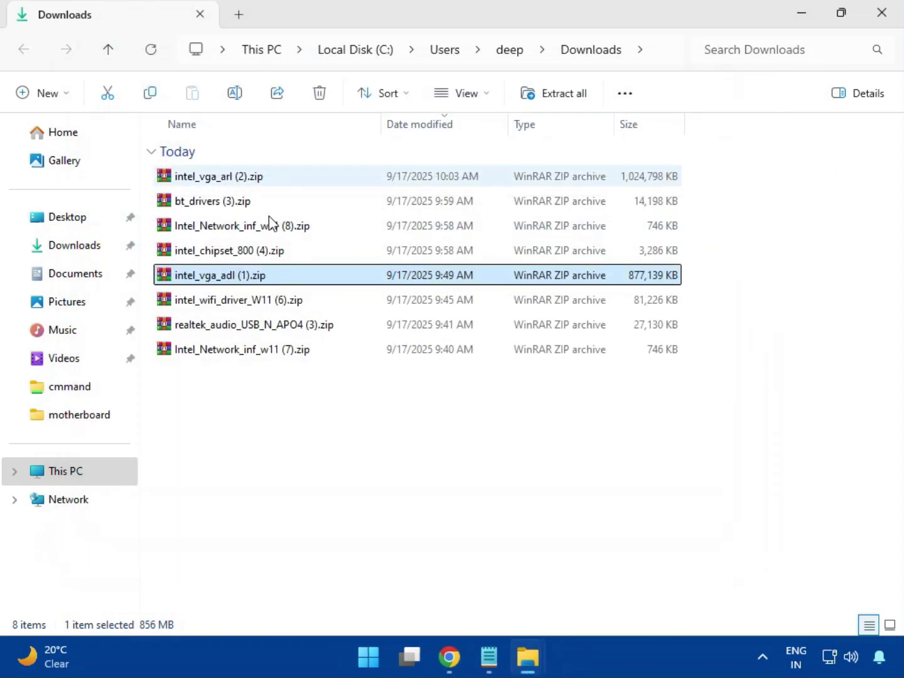
Open intel_wifi_driver_W11 (6).zip, dismiss the license reminder, and browse to the UWD\Win64 folder inside Intel WIFI Driver_23.40.0.4.
double_click(232, 303)
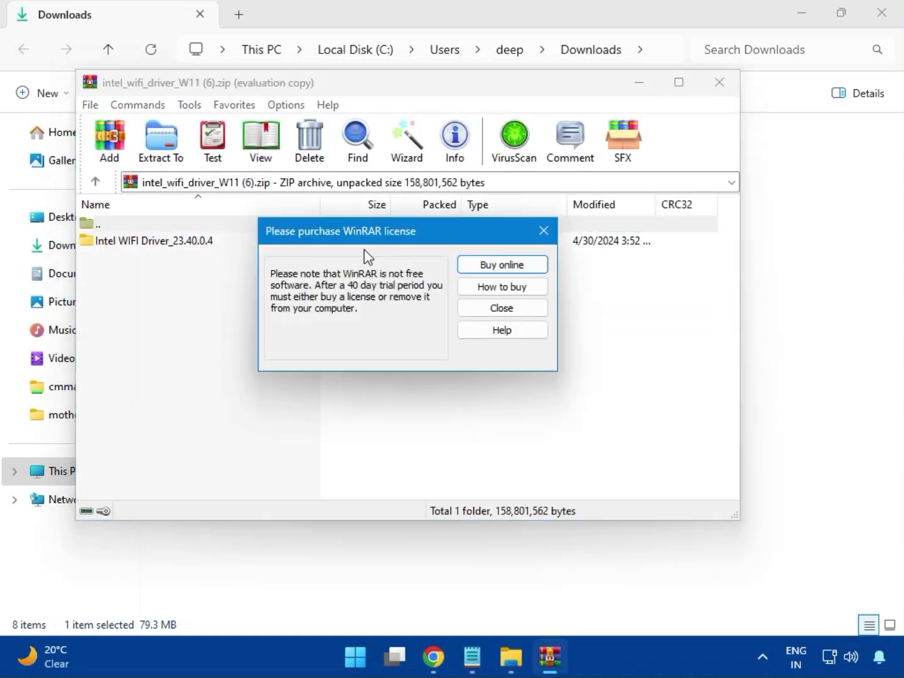
left_click(541, 232)
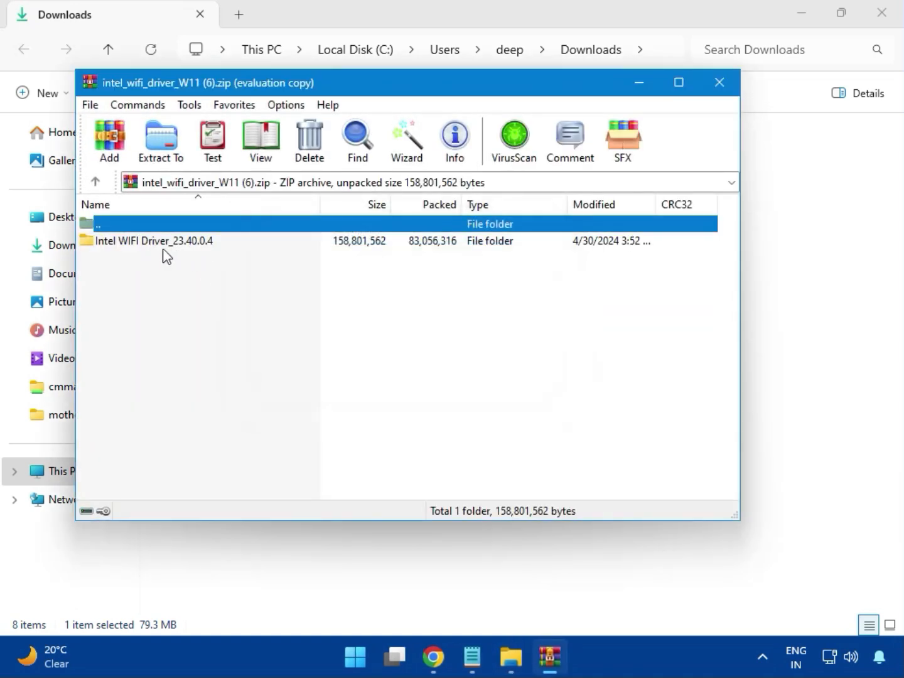
double_click(147, 243)
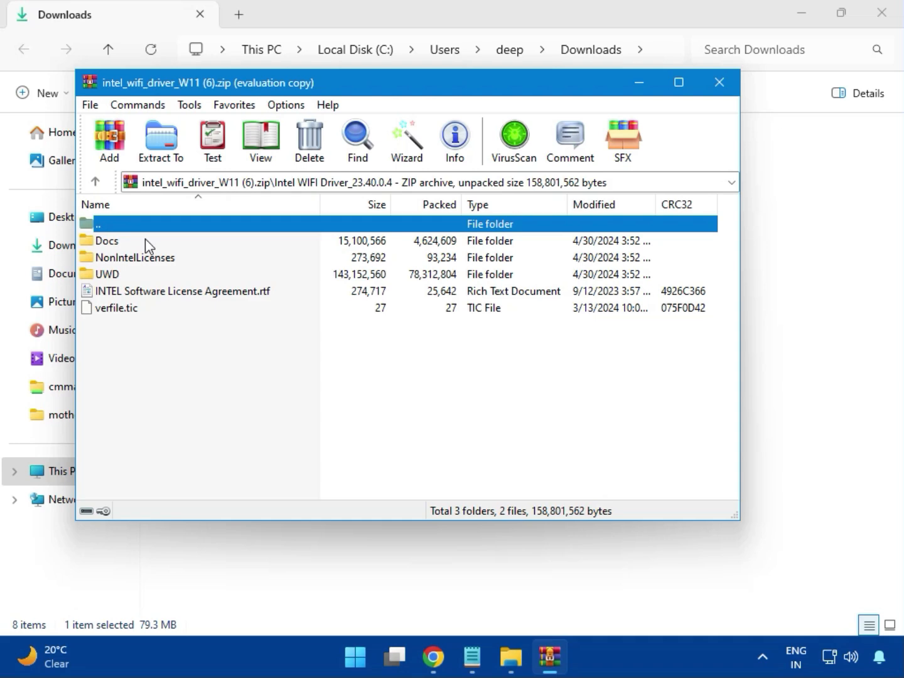
double_click(121, 275)
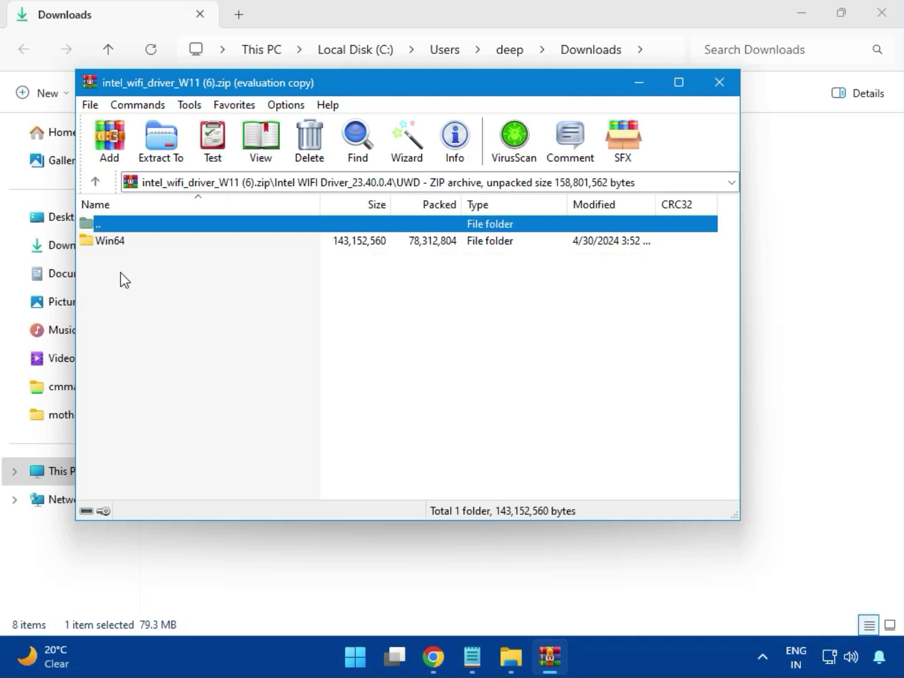
double_click(121, 245)
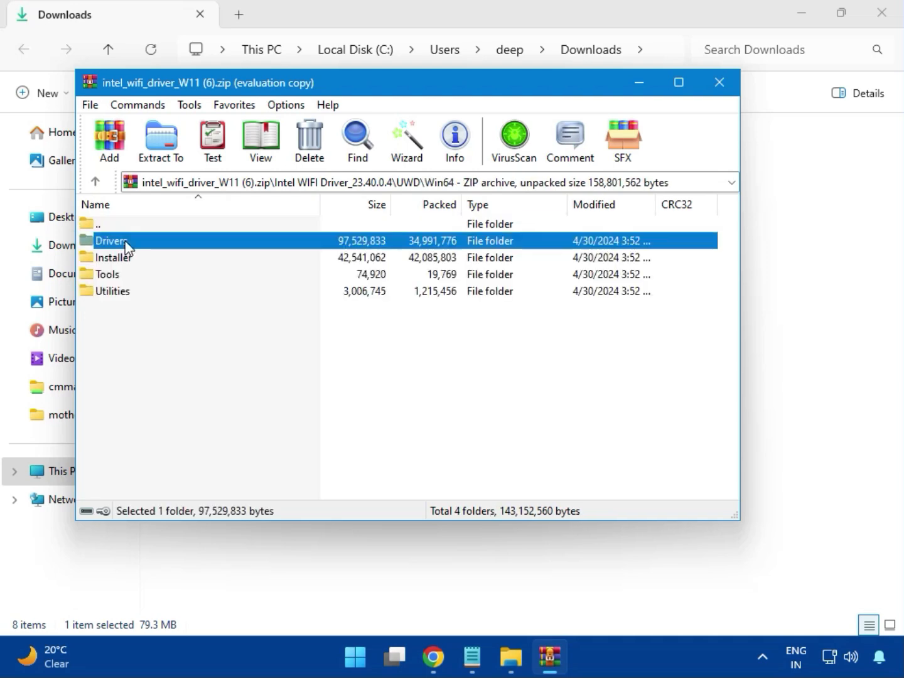
Look through the Drivers folder, return to Win64, and run WirelessSetup.exe from the Installer folder.
double_click(123, 242)
scroll(165, 373, "down", 1)
scroll(166, 373, "down", 1)
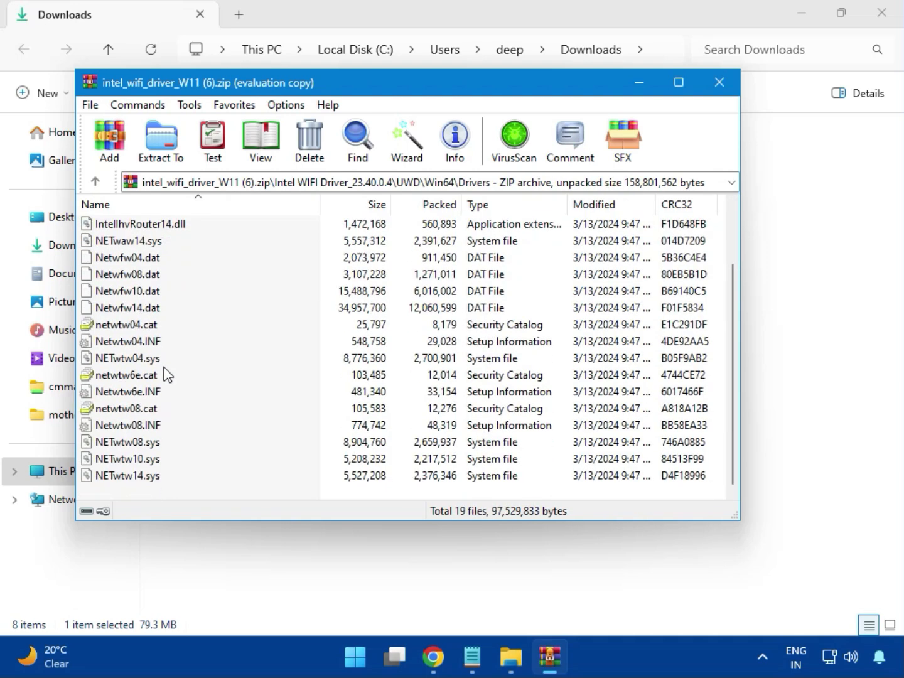
scroll(157, 413, "up", 2)
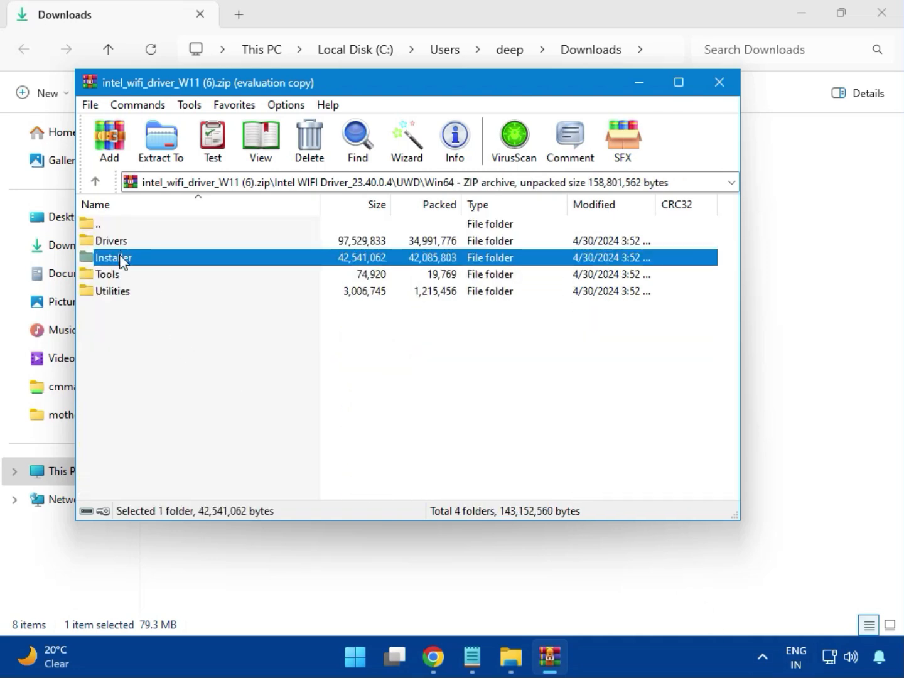
double_click(129, 263)
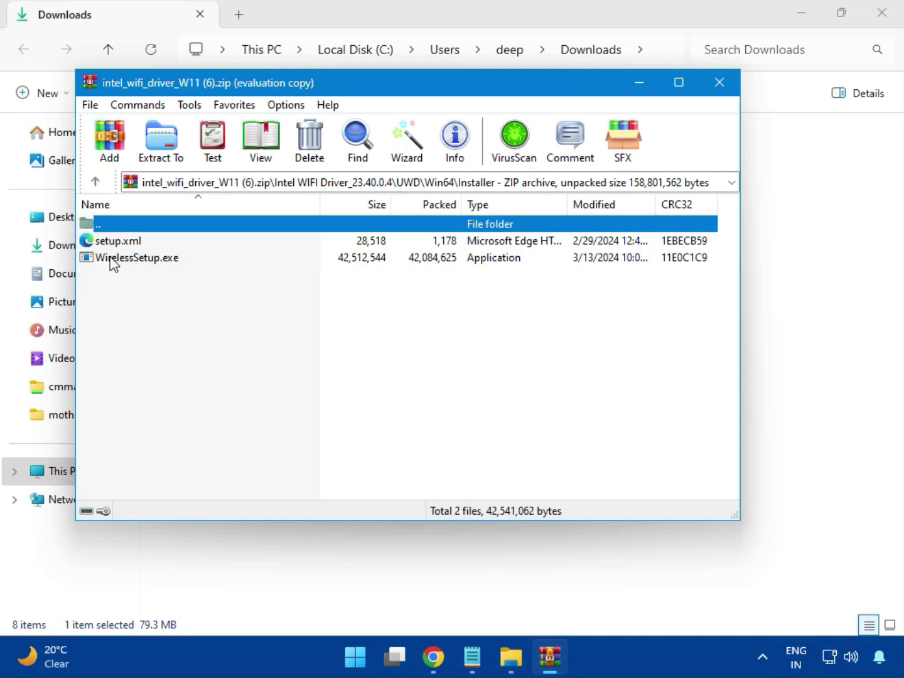
left_click(113, 261)
double_click(144, 264)
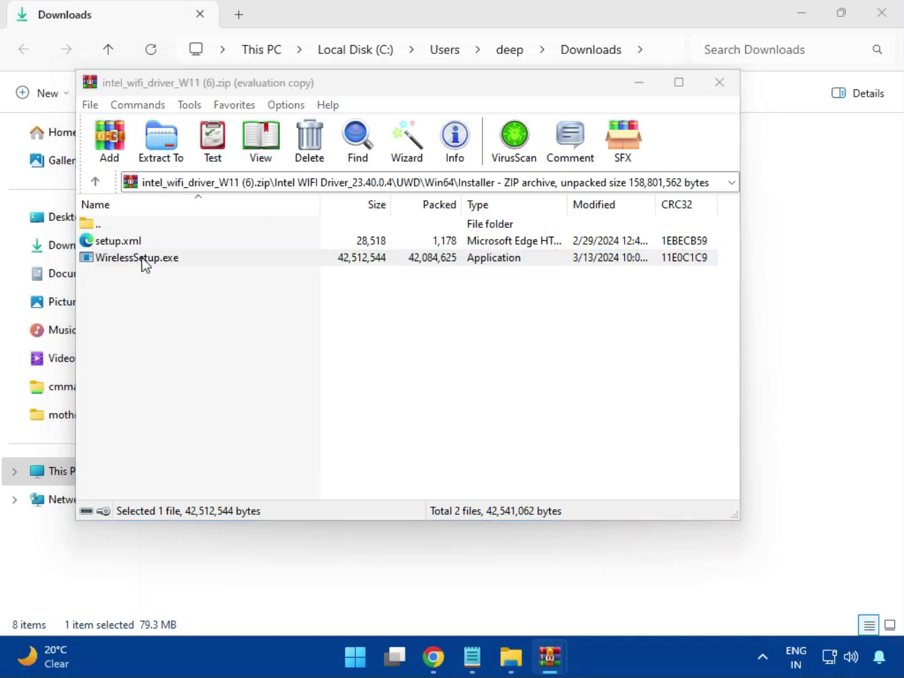
double_click(143, 263)
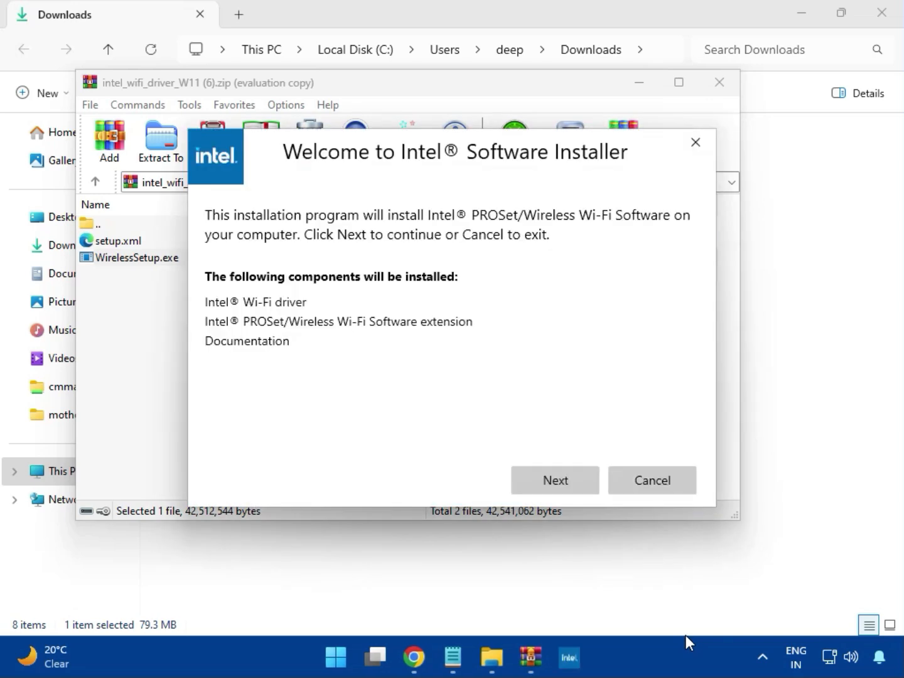
Install Intel PROSet/Wireless Wi-Fi Software with the license terms accepted, allowing changes to the device, and close the archive.
left_click(554, 477)
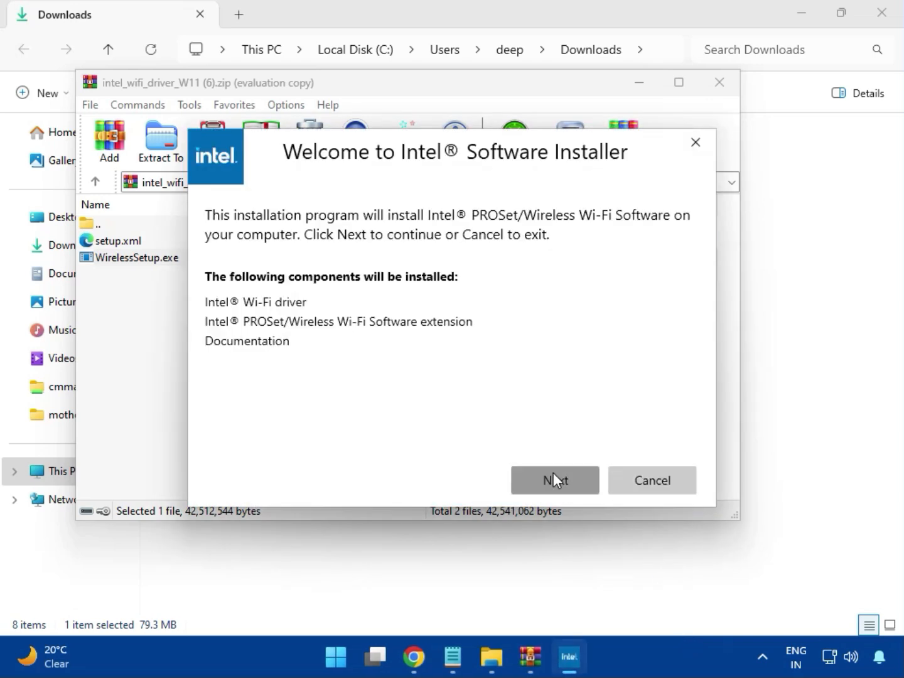
left_click(393, 444)
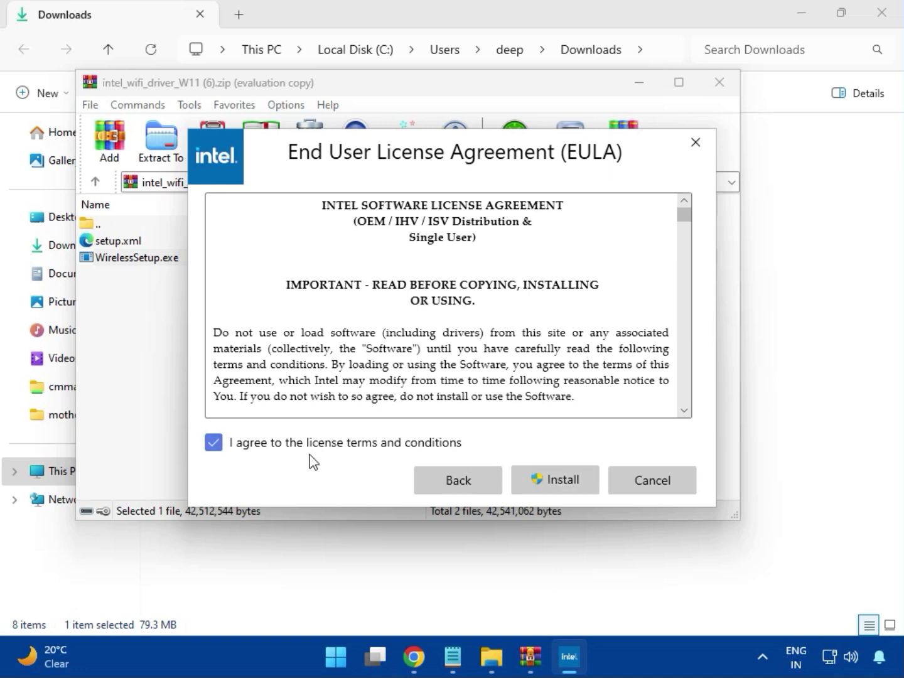
left_click(565, 485)
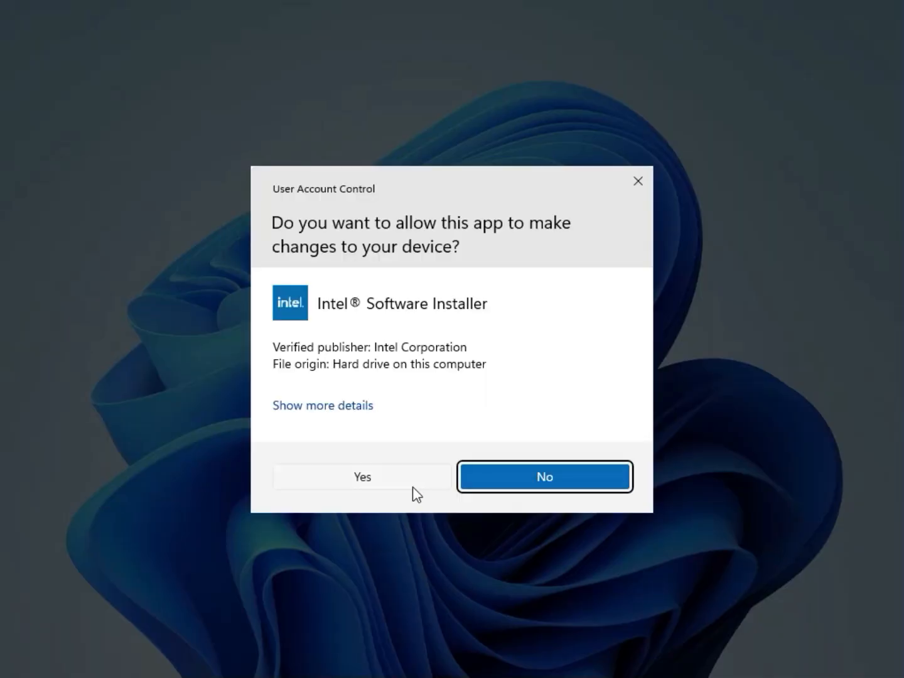
left_click(412, 490)
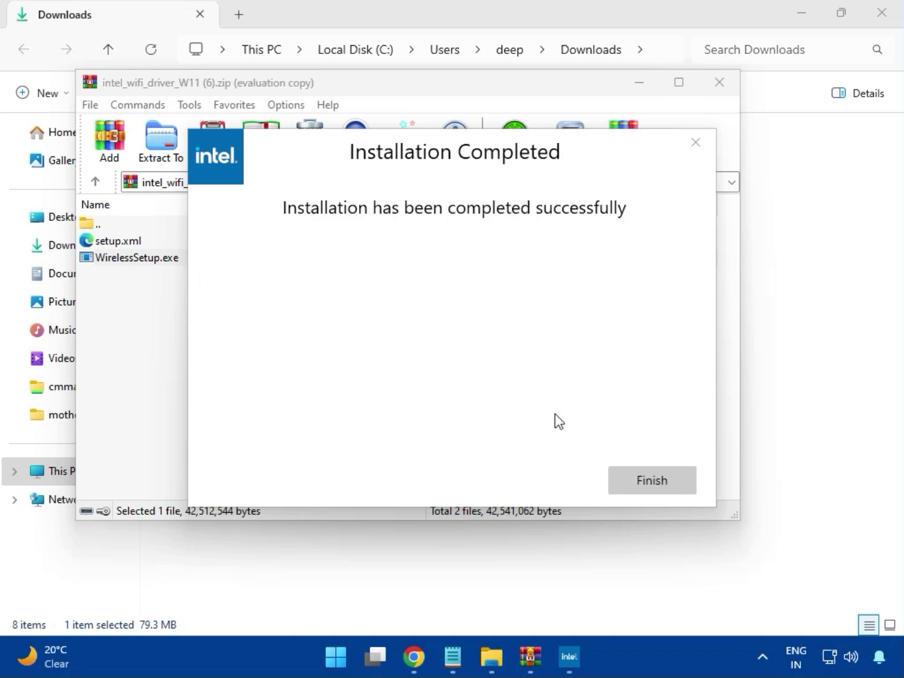
left_click(648, 480)
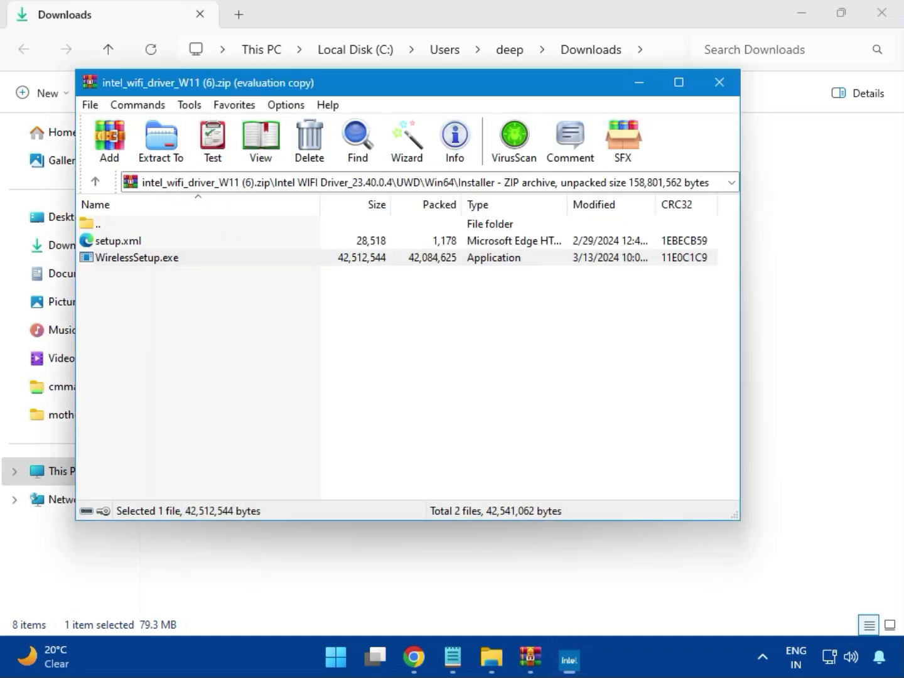
left_click(720, 92)
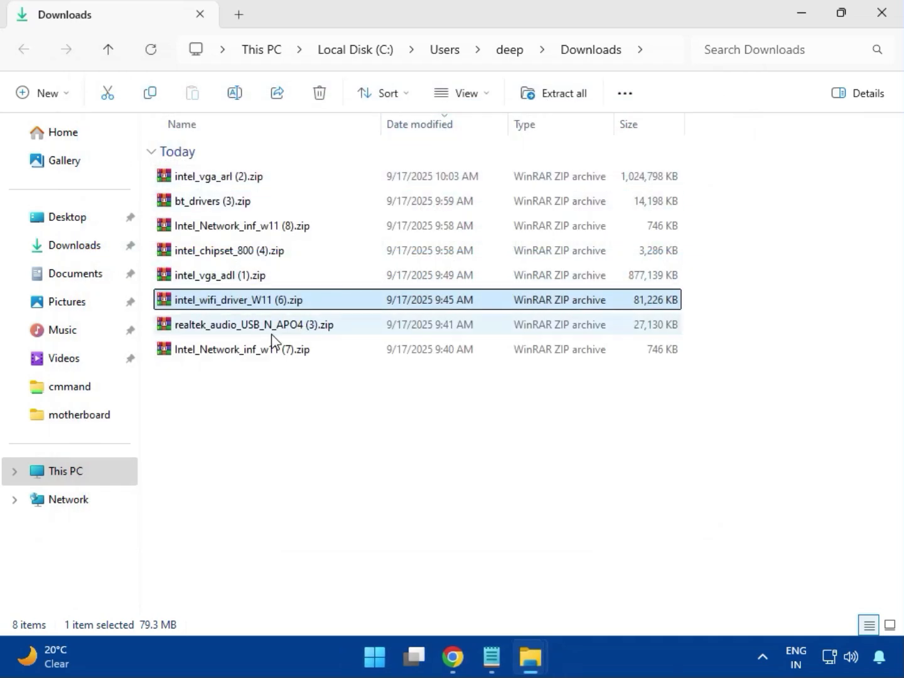
Run MSI_Launcher.exe from the Realtek USB Universal Driver folder of realtek_audio_USB_N_APO4 (3).zip, allow device changes for each setup request, and close the archive.
double_click(276, 331)
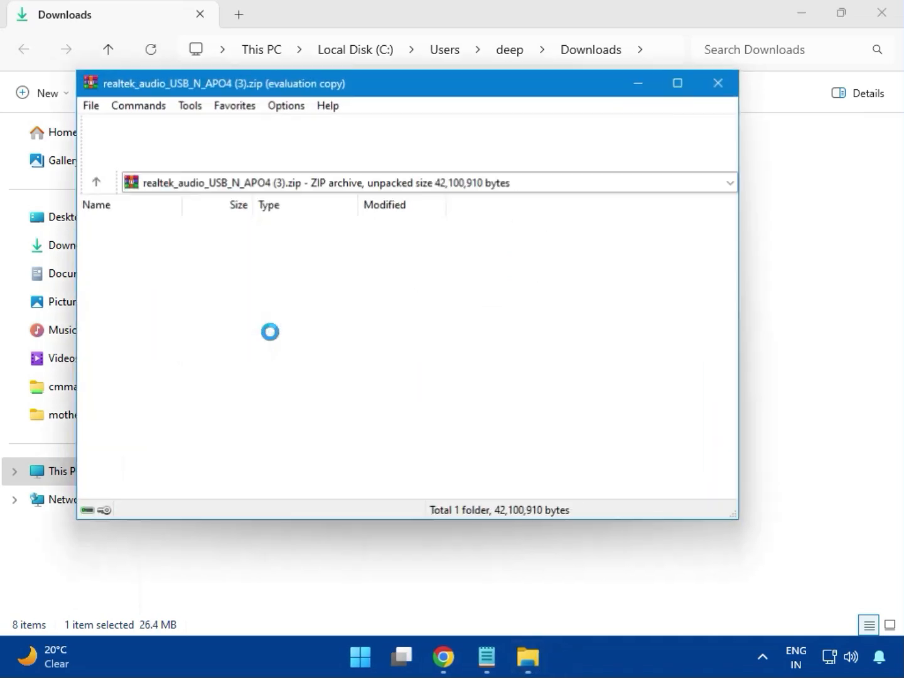
left_click(779, 48)
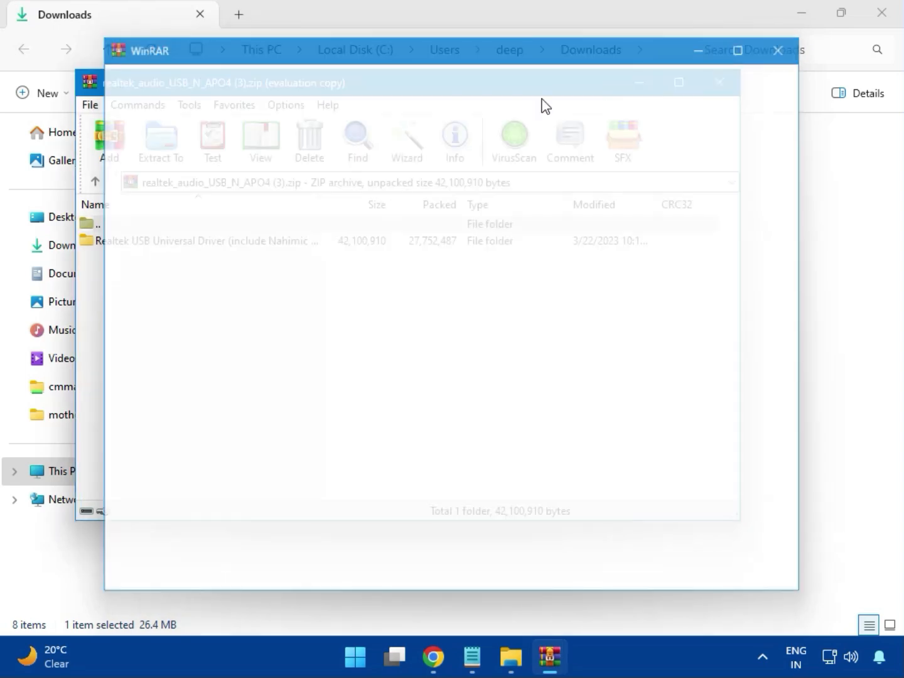
double_click(202, 245)
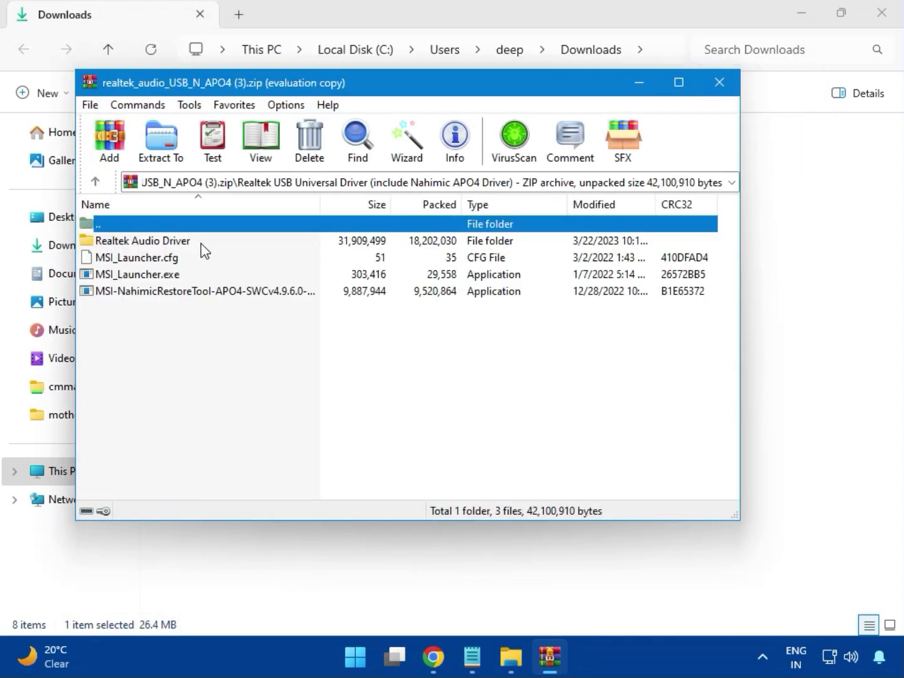
double_click(161, 277)
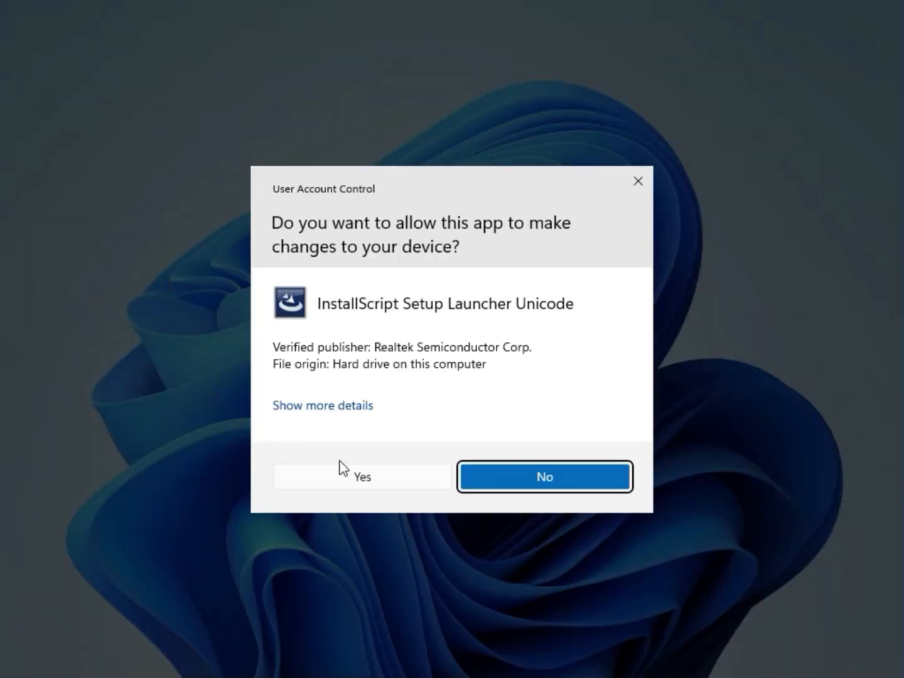
left_click(358, 478)
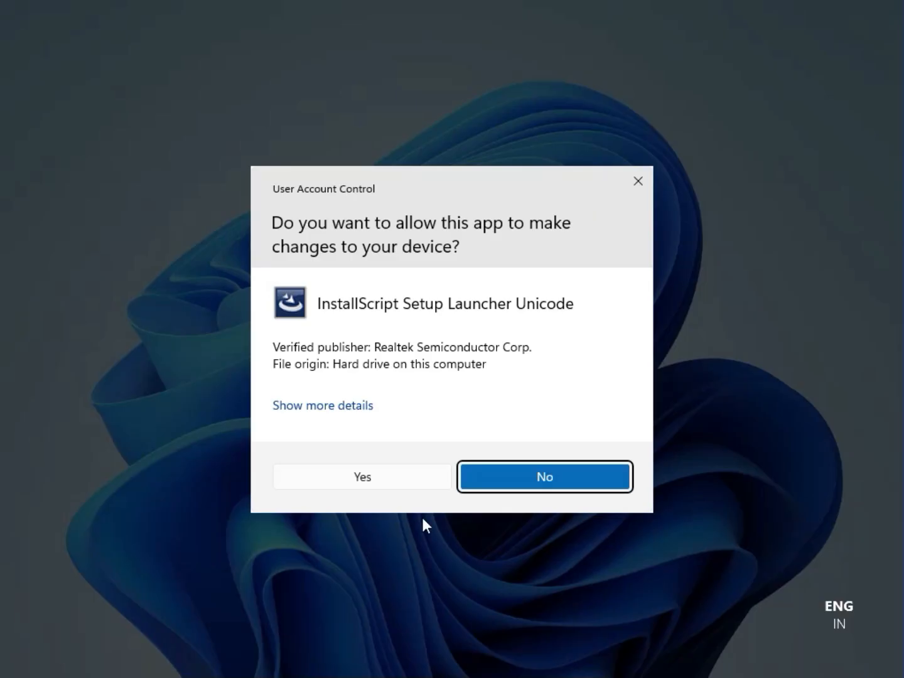
left_click(363, 474)
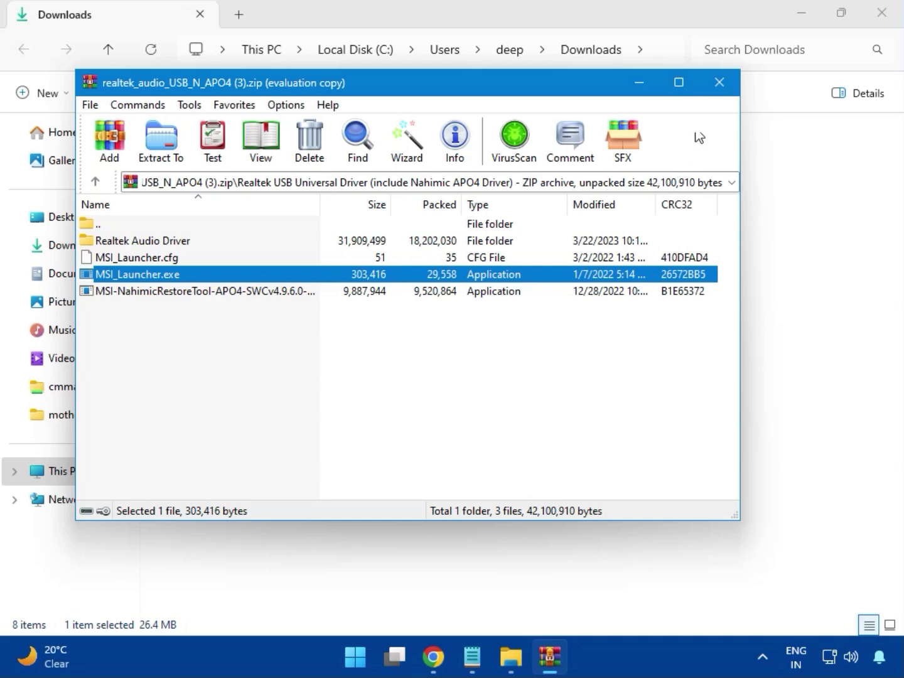
left_click(720, 82)
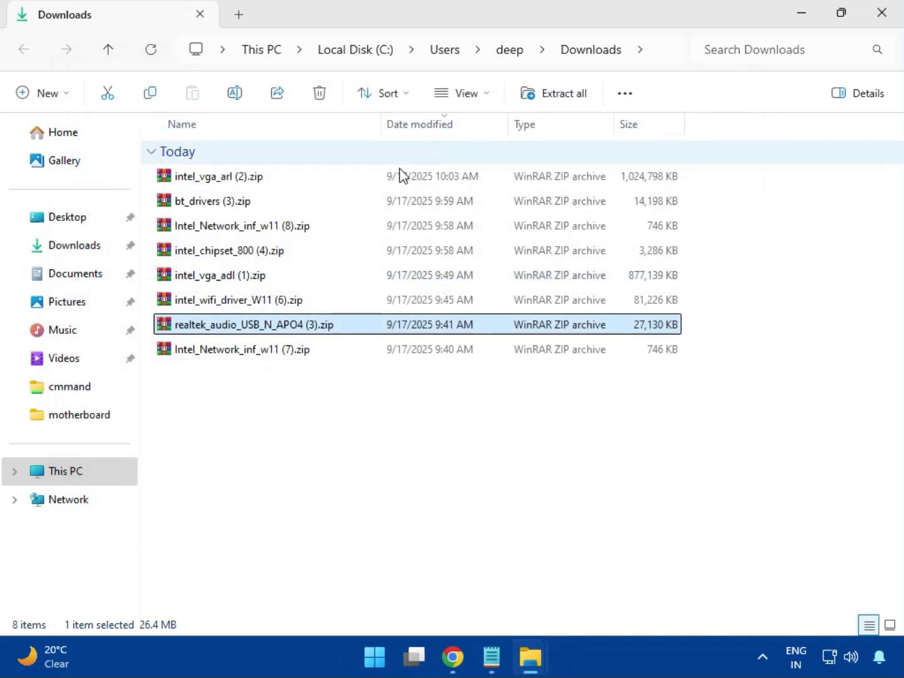
Select Intel_Network_inf_w11 (7).zip and close the Downloads folder window.
left_click(244, 352)
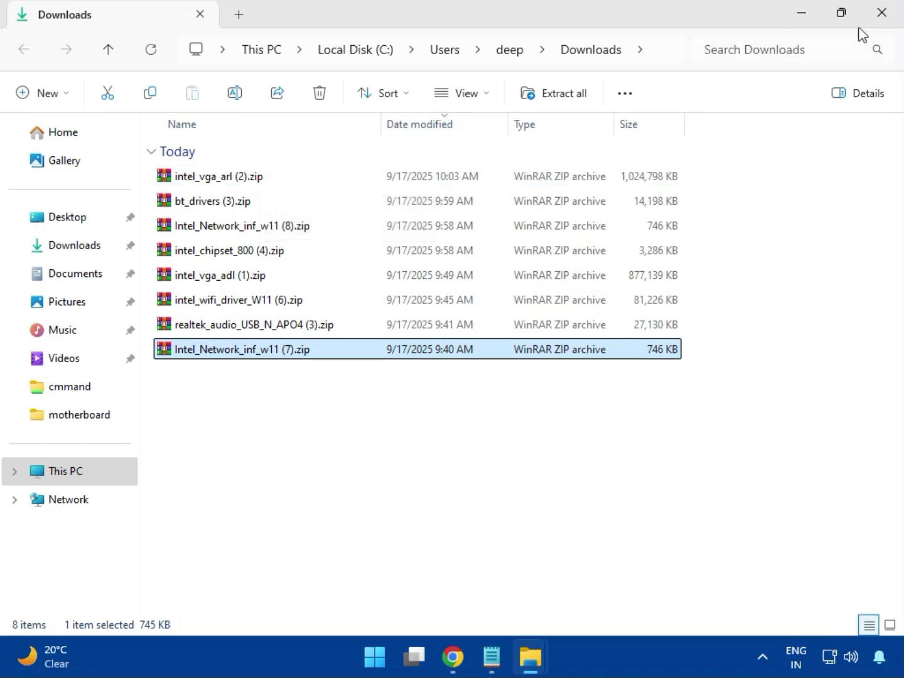
left_click(882, 26)
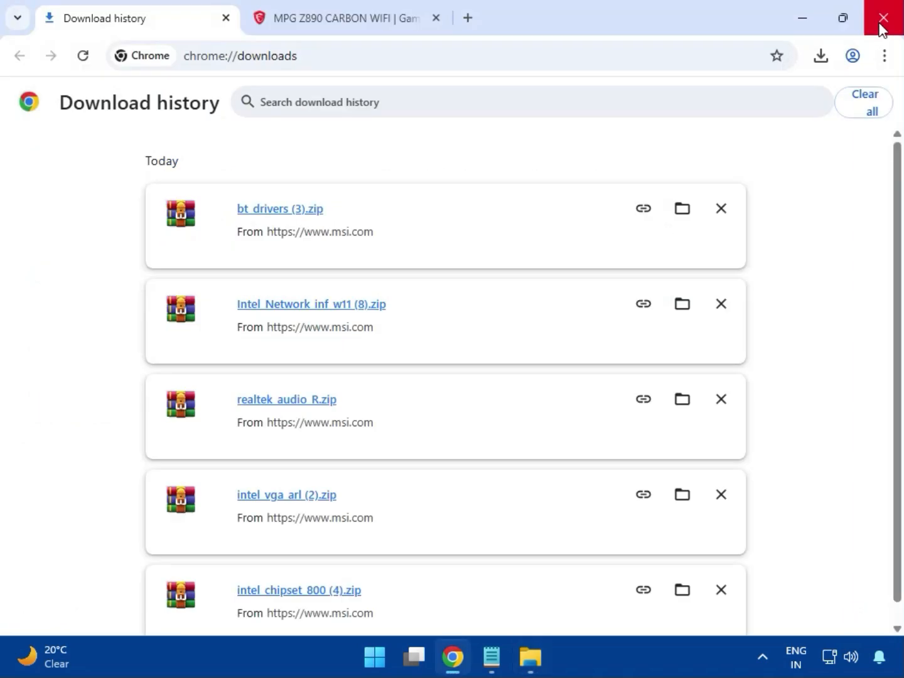